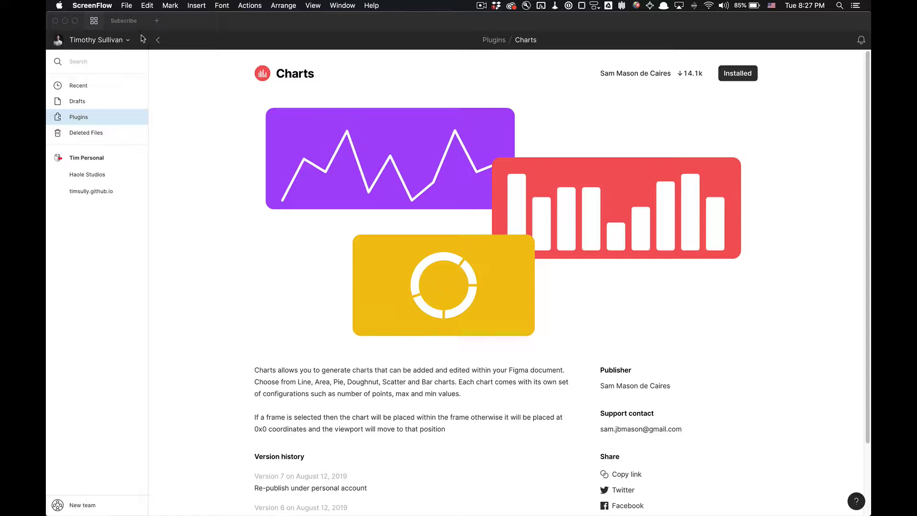
Switch to the Subscribe file and run the Charts plugin on its empty canvas
{"action": "left_click", "coordinate": [127, 21]}
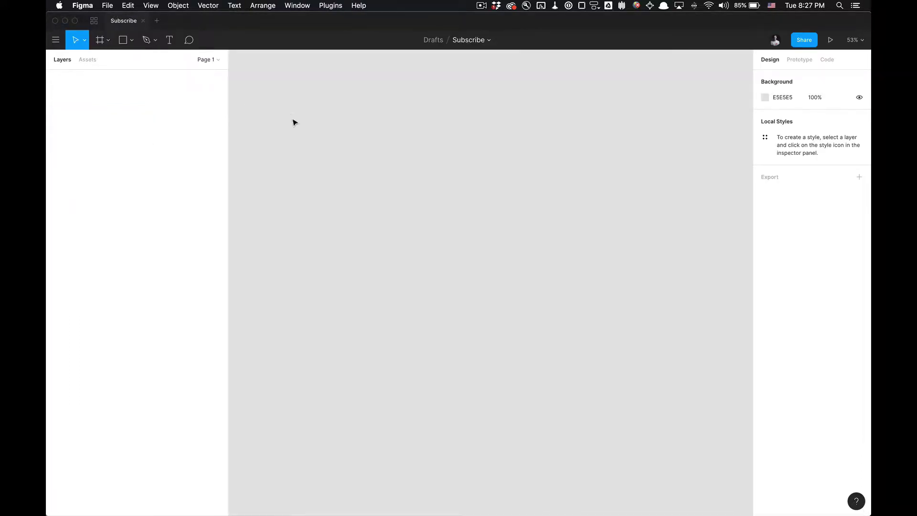
{"action": "right_click", "coordinate": [398, 233]}
{"action": "mouse_move", "coordinate": [467, 278]}
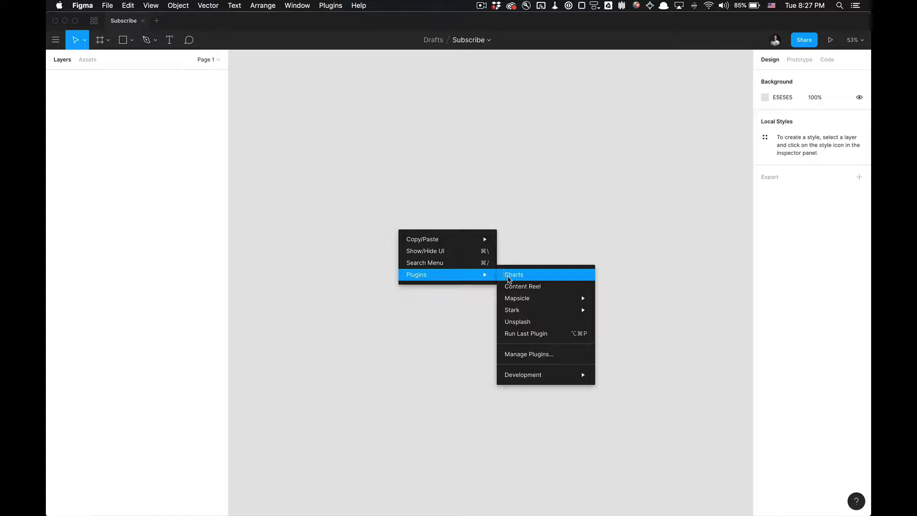
{"action": "left_click", "coordinate": [508, 279]}
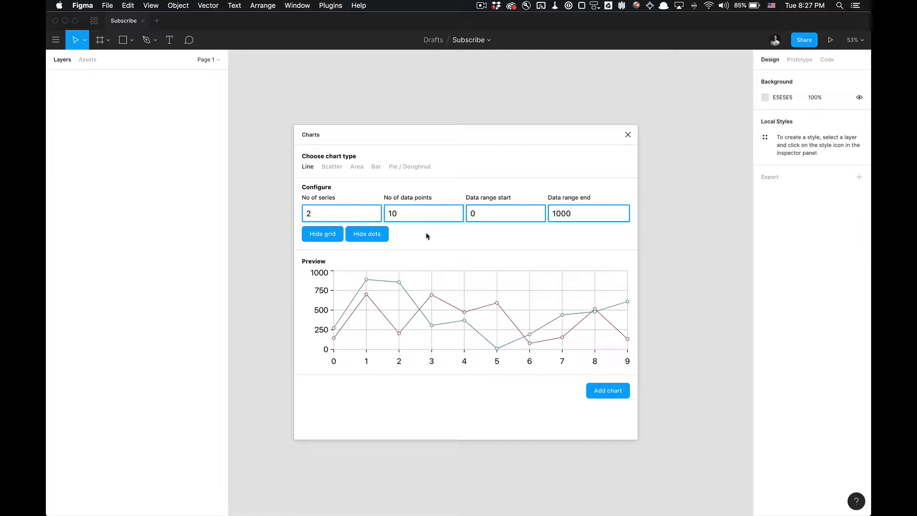
Preview the Scatter, Area, Bar and Pie / Doughnut chart types, and return to the Line chart
{"action": "left_click", "coordinate": [332, 168]}
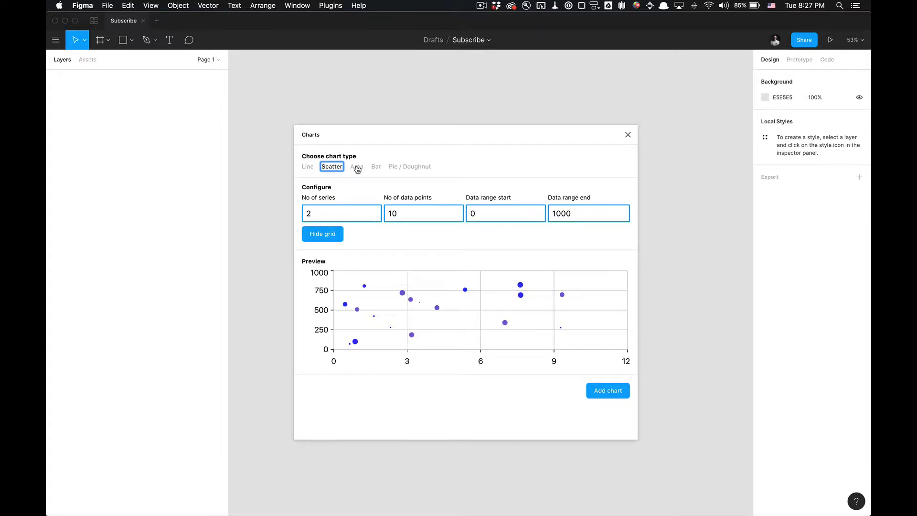
{"action": "left_click", "coordinate": [357, 168]}
{"action": "left_click", "coordinate": [376, 167]}
{"action": "left_click", "coordinate": [406, 168]}
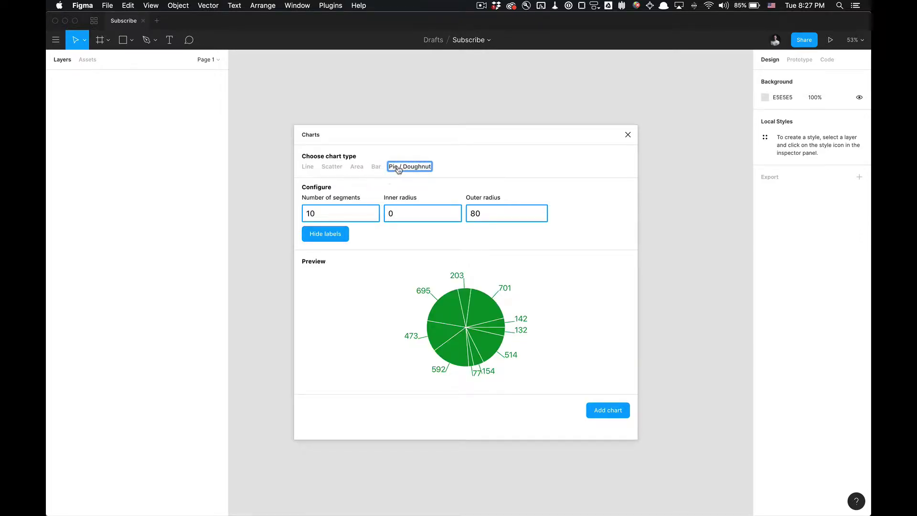
{"action": "left_click", "coordinate": [308, 167]}
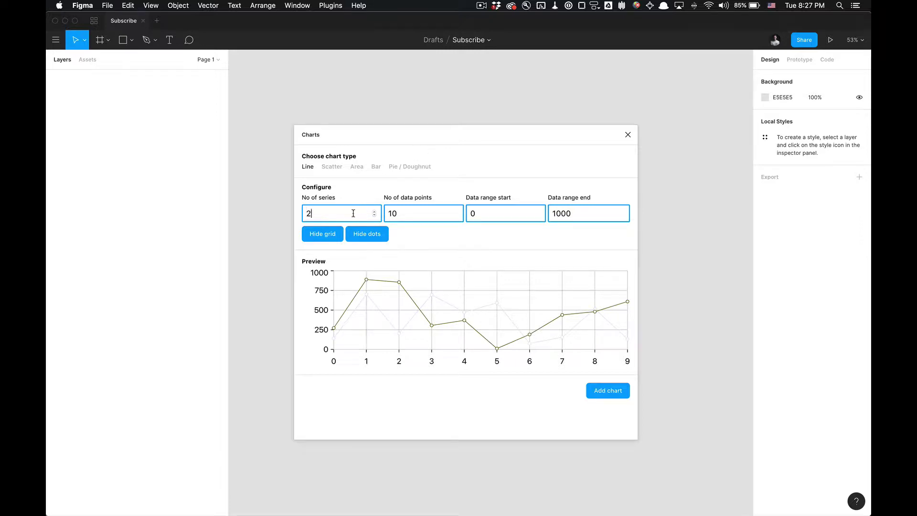
Set the line chart's number of series to 6 after trying other counts
{"action": "key", "text": "BackSpace"}
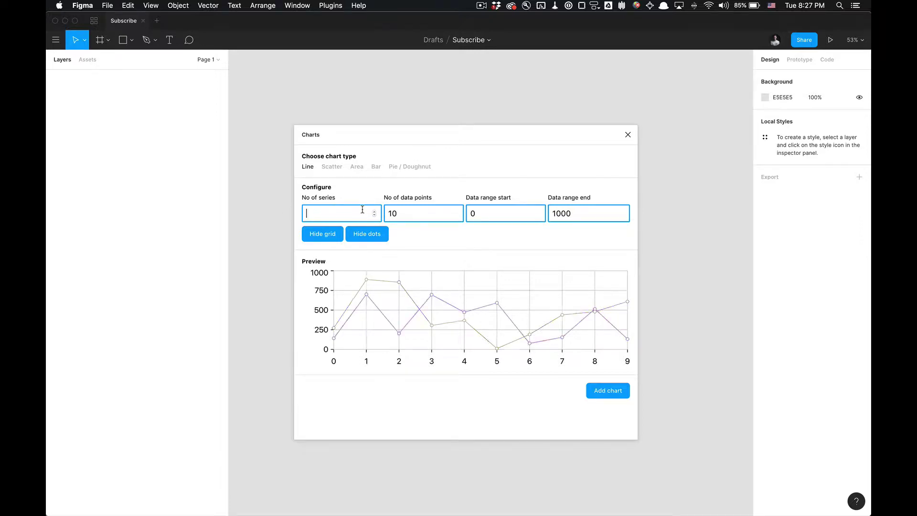
{"action": "type", "text": "3"}
{"action": "key", "text": "Up"}
{"action": "key", "text": "Up"}
{"action": "key", "text": "Up"}
{"action": "key", "text": "Up"}
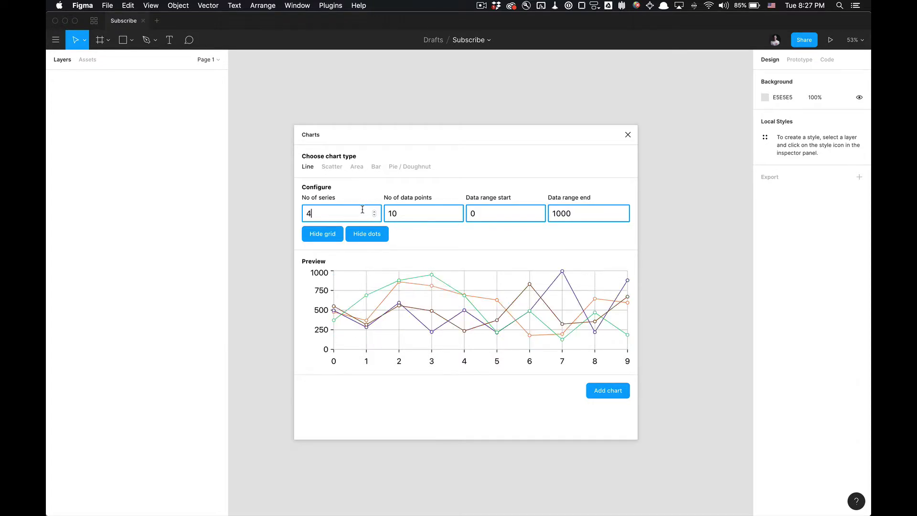
{"action": "key", "text": "BackSpace"}
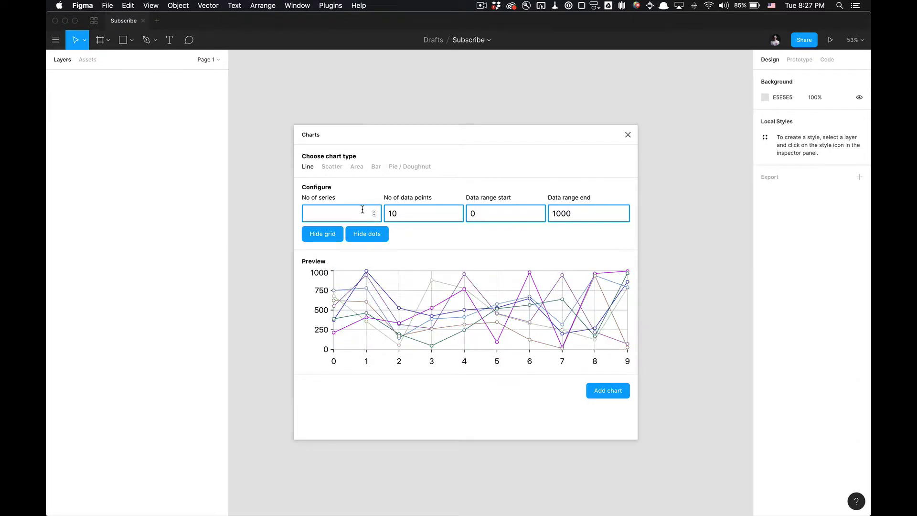
{"action": "type", "text": "6"}
Set the line chart's number of data points to 5
{"action": "left_click", "coordinate": [439, 213]}
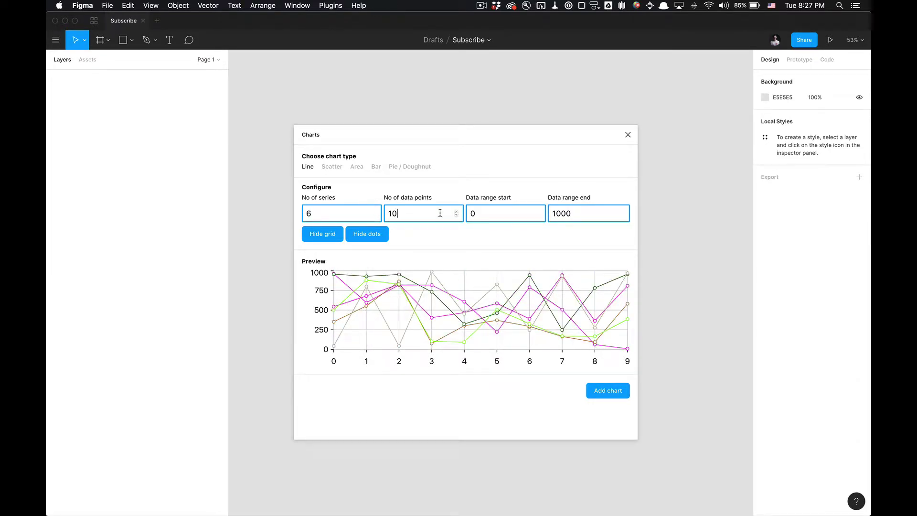
{"action": "key", "text": "BackSpace"}
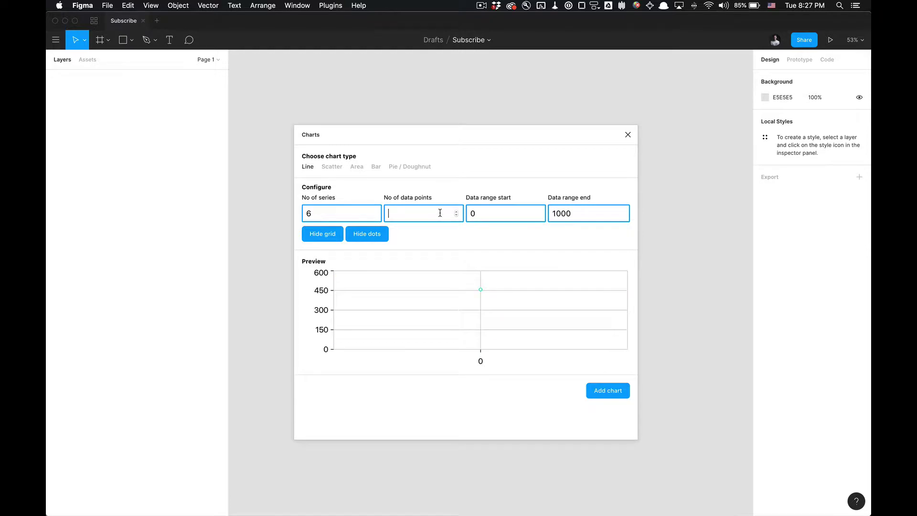
{"action": "type", "text": "5"}
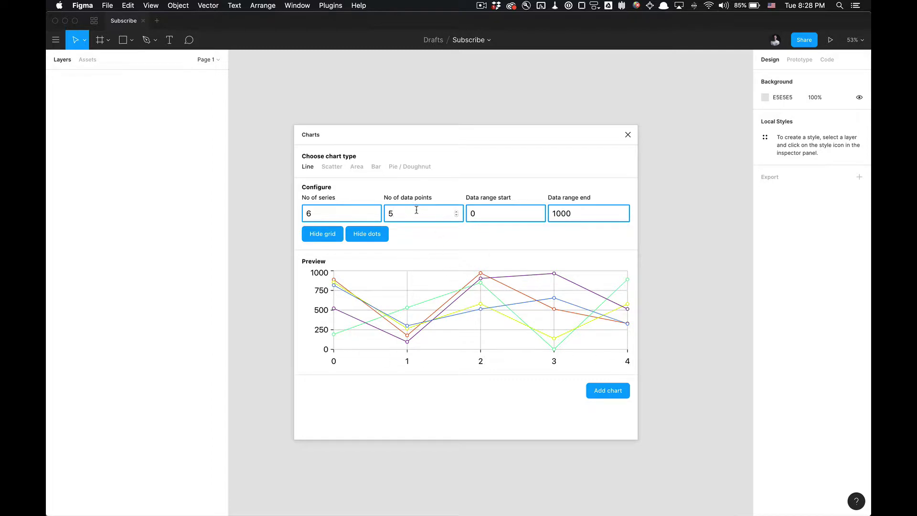
{"action": "key", "text": "BackSpace"}
{"action": "type", "text": "5"}
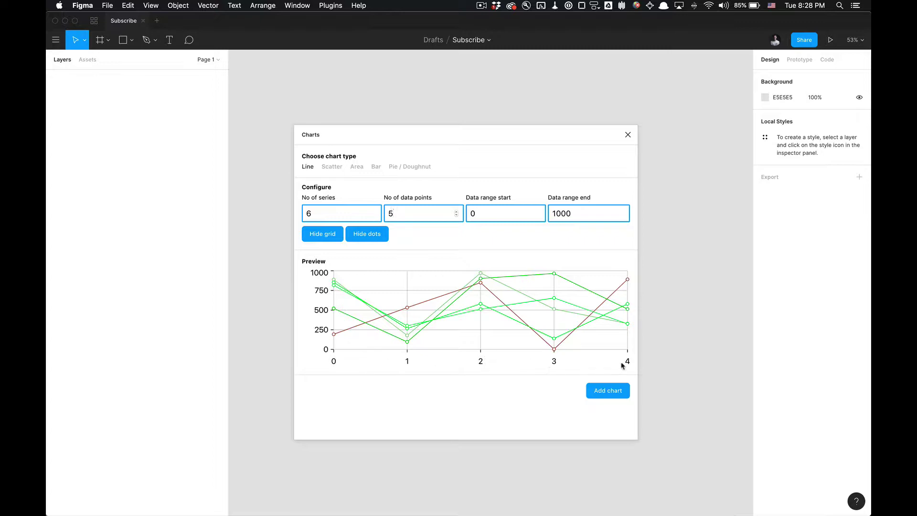
Set the line chart's data range to start at 5 and end at 500
{"action": "left_click", "coordinate": [489, 214]}
{"action": "type", "text": "10"}
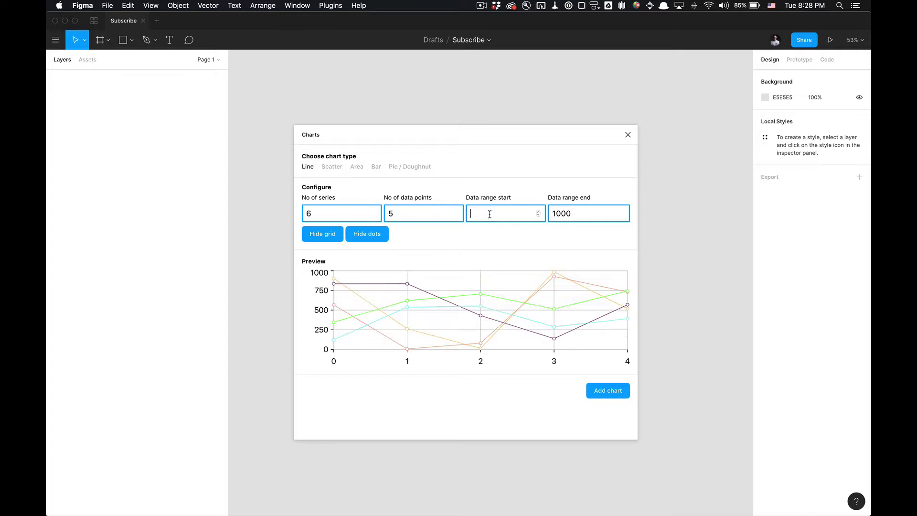
{"action": "key", "text": "BackSpace"}
{"action": "key", "text": "BackSpace"}
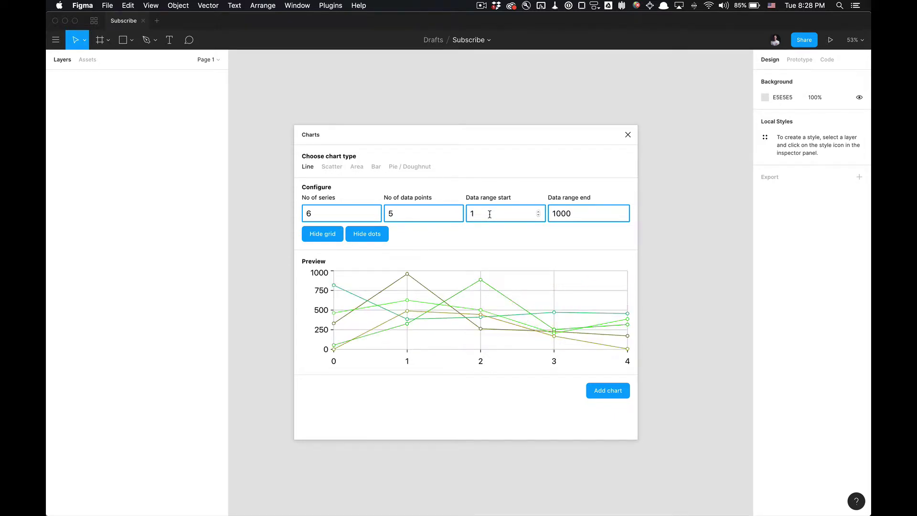
{"action": "type", "text": "1"}
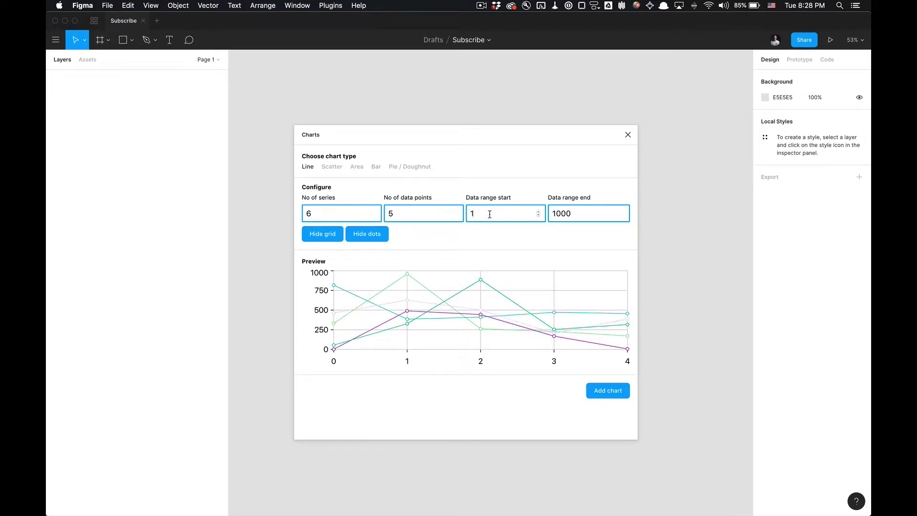
{"action": "key", "text": "BackSpace"}
{"action": "type", "text": "1"}
{"action": "key", "text": "BackSpace"}
{"action": "type", "text": "5"}
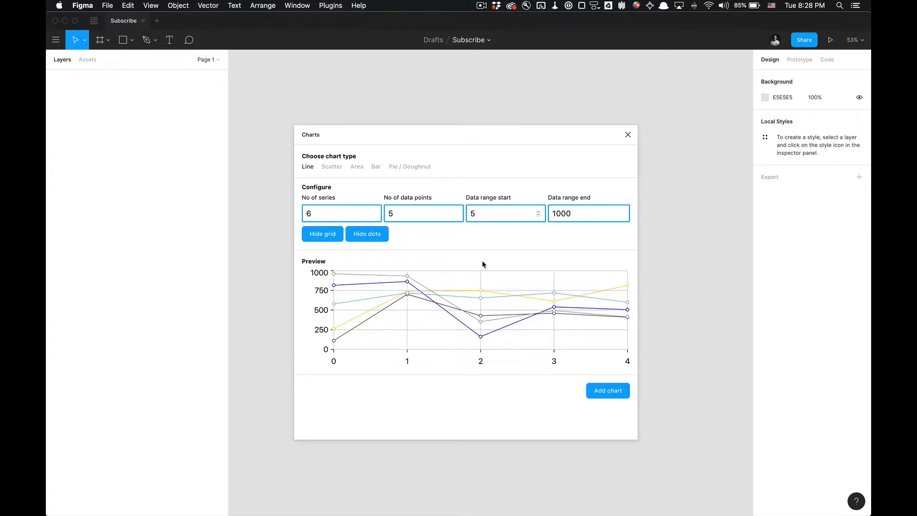
{"action": "left_click_drag", "start_coordinate": [588, 214], "coordinate": [553, 215]}
{"action": "type", "text": "500"}
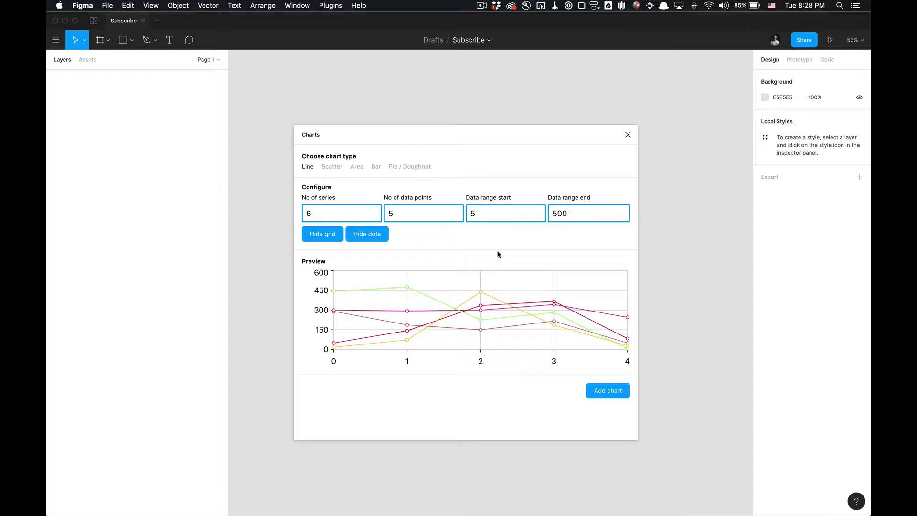
Try hiding the dots and the grid in the line chart preview, and restore both
{"action": "left_click", "coordinate": [359, 235]}
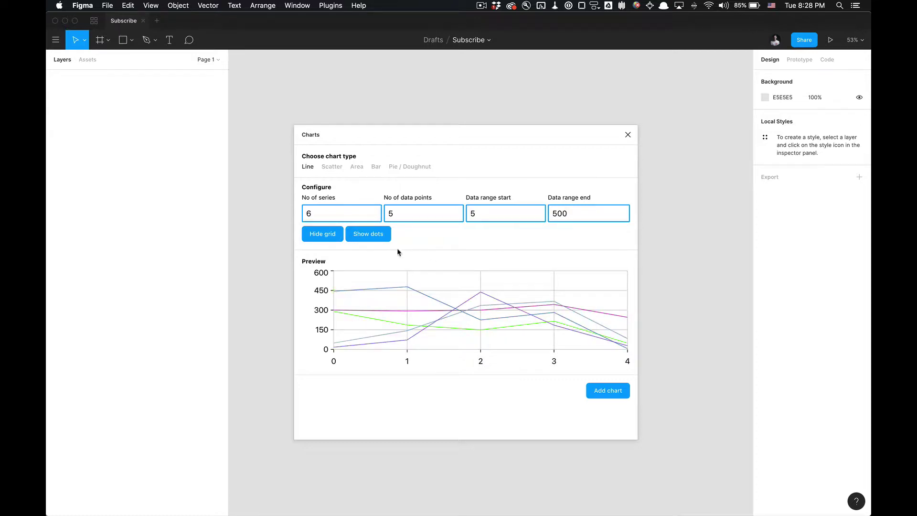
{"action": "left_click", "coordinate": [333, 235]}
{"action": "left_click", "coordinate": [333, 235]}
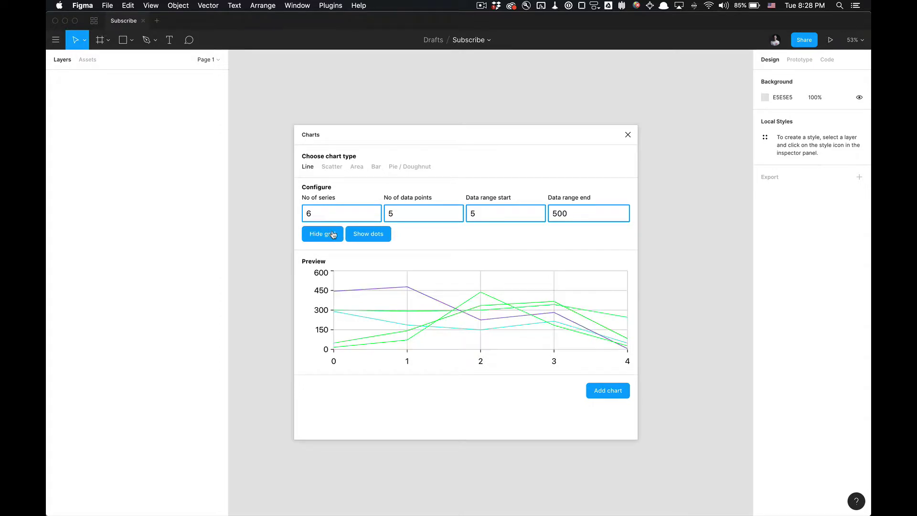
{"action": "left_click", "coordinate": [352, 236]}
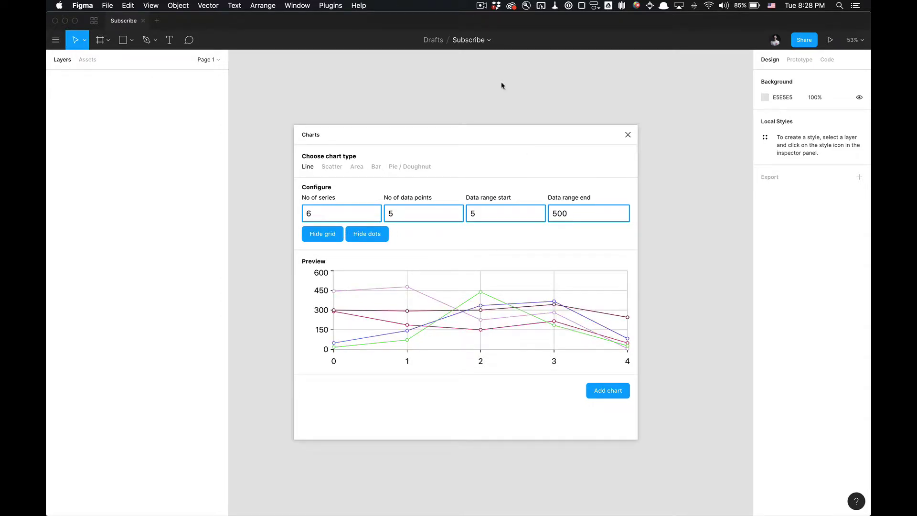
Move the plugin dialog off the canvas, add the configured line chart to the file and select its frame
{"action": "left_click_drag", "start_coordinate": [518, 135], "coordinate": [310, 128]}
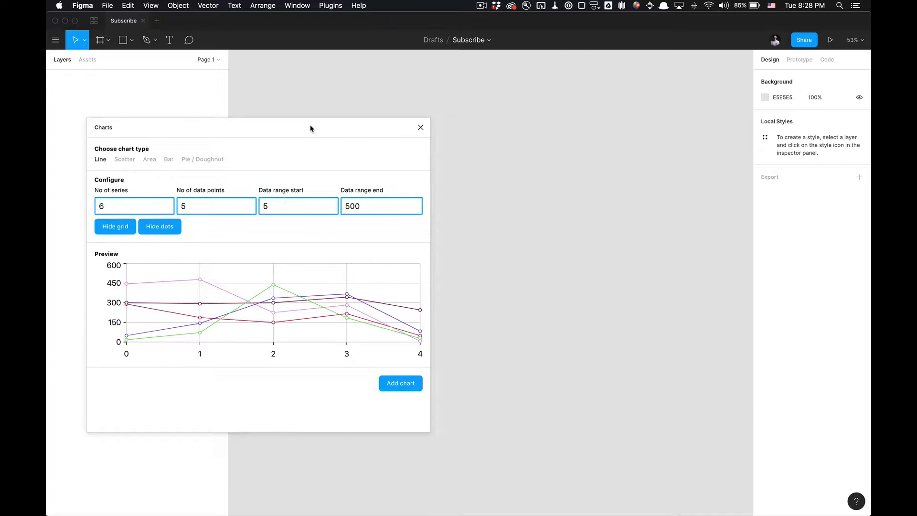
{"action": "left_click", "coordinate": [400, 383]}
{"action": "left_click", "coordinate": [334, 230]}
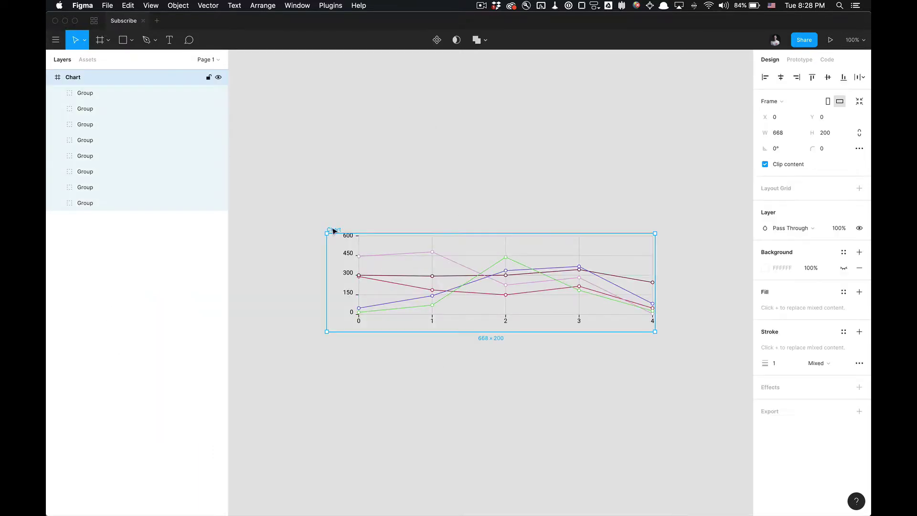
Run the Charts plugin again with no frame selected
{"action": "right_click", "coordinate": [353, 139]}
{"action": "mouse_move", "coordinate": [388, 182]}
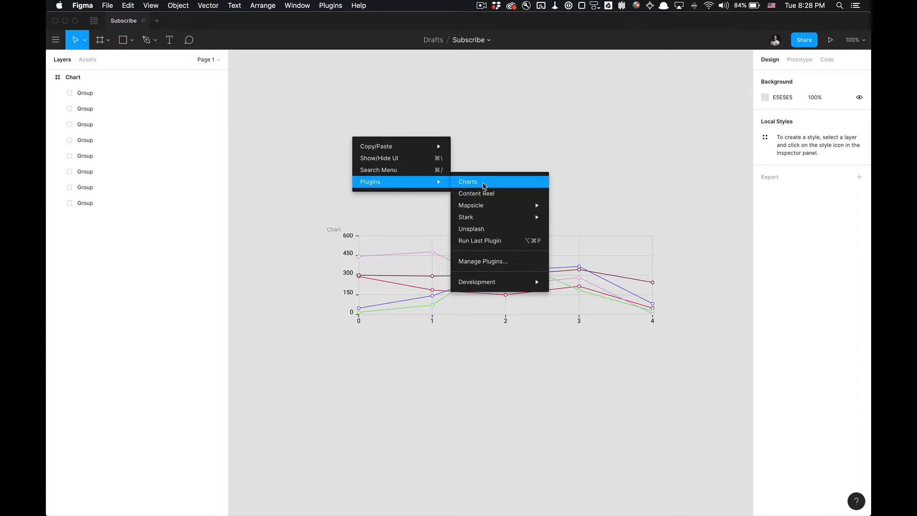
{"action": "left_click", "coordinate": [485, 183]}
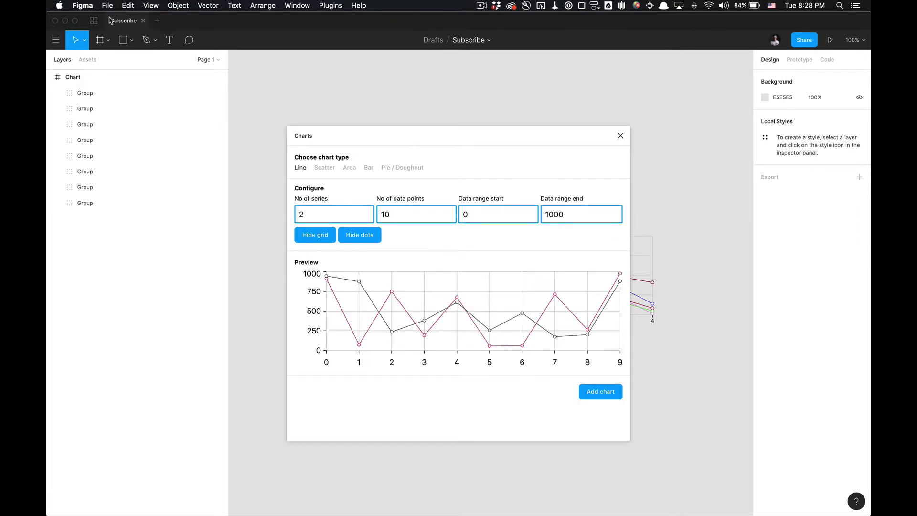
Review the Charts plugin's page, including its description and version history
{"action": "left_click", "coordinate": [94, 21]}
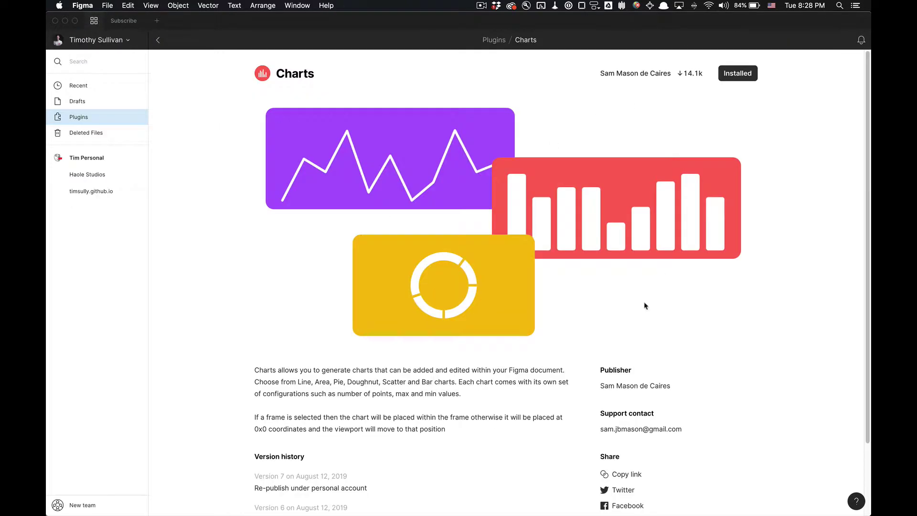
{"action": "scroll", "coordinate": [477, 431], "scroll_direction": "down", "scroll_amount": 3}
{"action": "left_click_drag", "start_coordinate": [276, 400], "coordinate": [361, 406]}
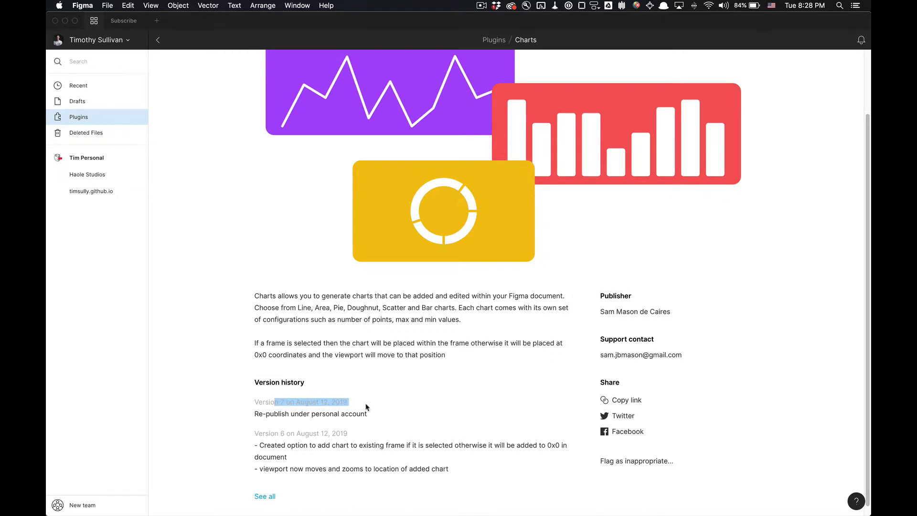
{"action": "left_click", "coordinate": [360, 405]}
{"action": "scroll", "coordinate": [434, 365], "scroll_direction": "up", "scroll_amount": 3}
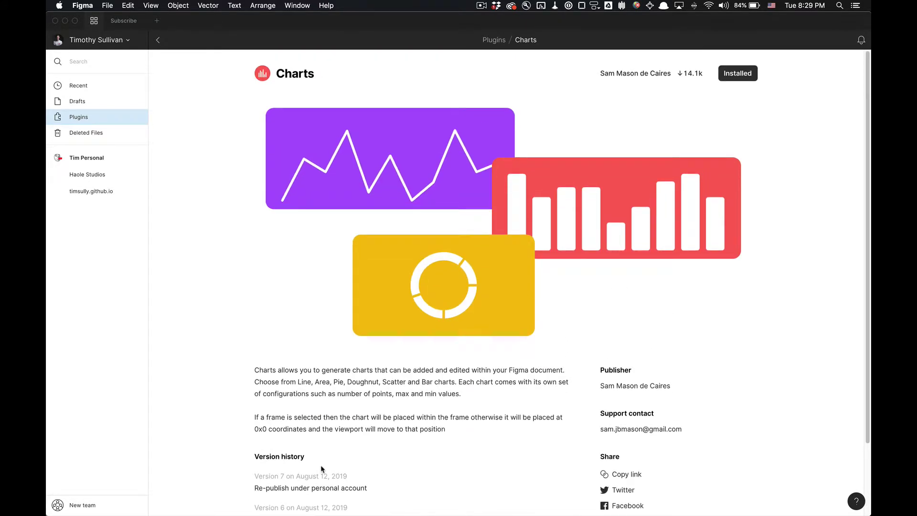
Return to the Subscribe file and close the Charts plugin without adding another chart
{"action": "left_click", "coordinate": [125, 22]}
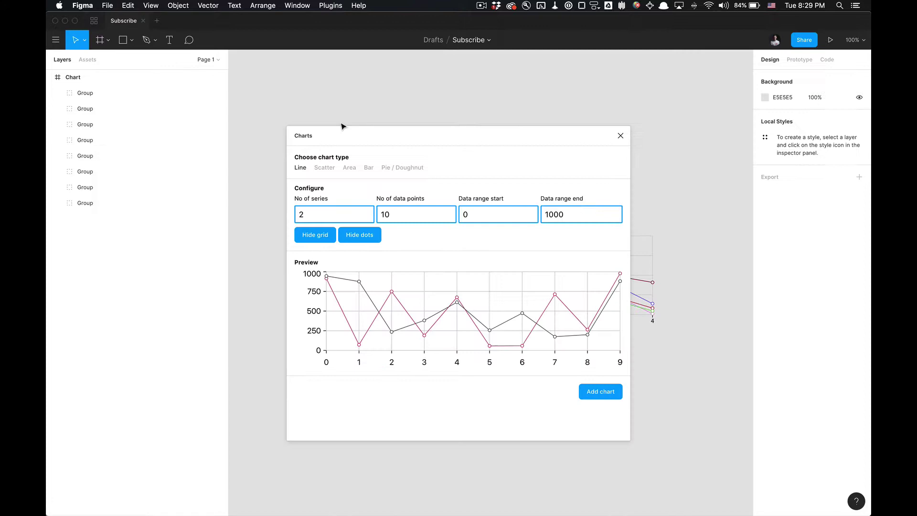
{"action": "left_click_drag", "start_coordinate": [503, 129], "coordinate": [442, 138]}
{"action": "left_click", "coordinate": [537, 136]}
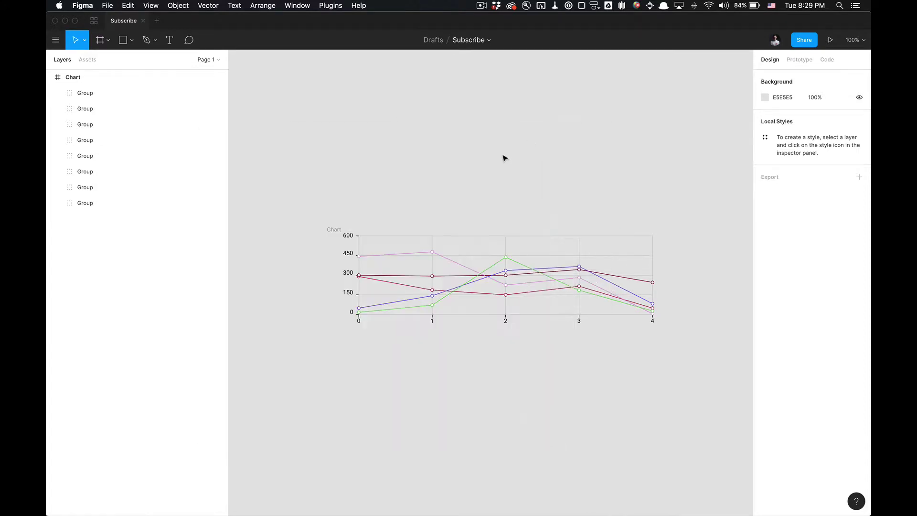
Resize the chart's frame to fit its contents
{"action": "left_click", "coordinate": [335, 231]}
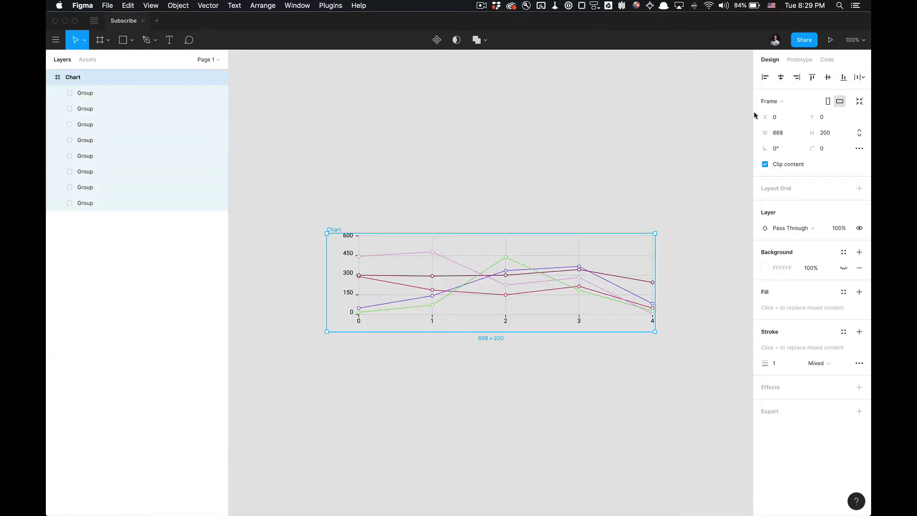
{"action": "left_click", "coordinate": [859, 101]}
{"action": "left_click", "coordinate": [495, 139]}
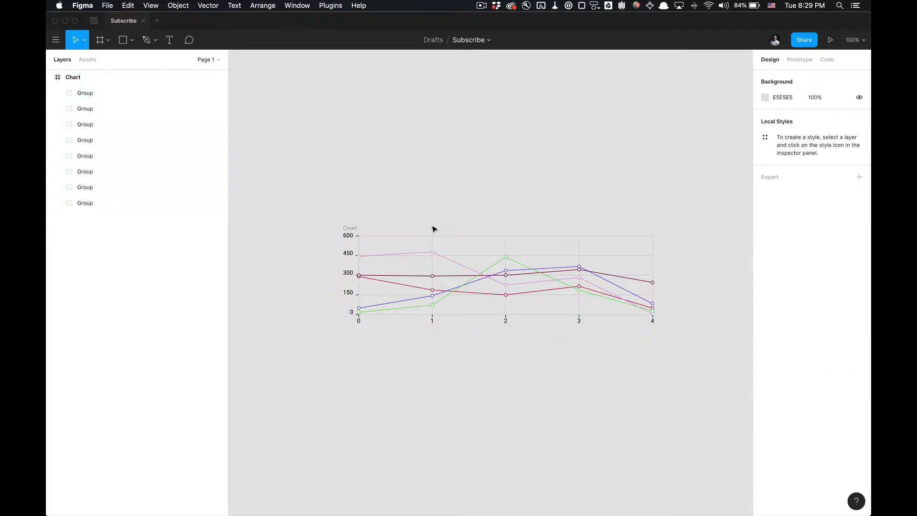
Try stretching the chart's frame downward from its lower corner, and undo the resize
{"action": "left_click", "coordinate": [361, 230]}
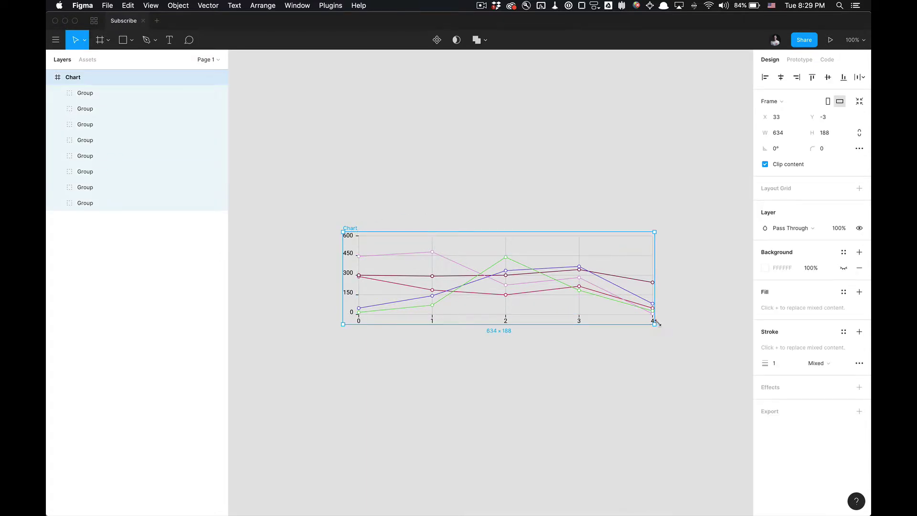
{"action": "left_click_drag", "start_coordinate": [656, 322], "coordinate": [650, 360]}
{"action": "key", "text": "super+z"}
{"action": "left_click", "coordinate": [499, 201]}
{"action": "left_click_drag", "start_coordinate": [416, 196], "coordinate": [552, 202]}
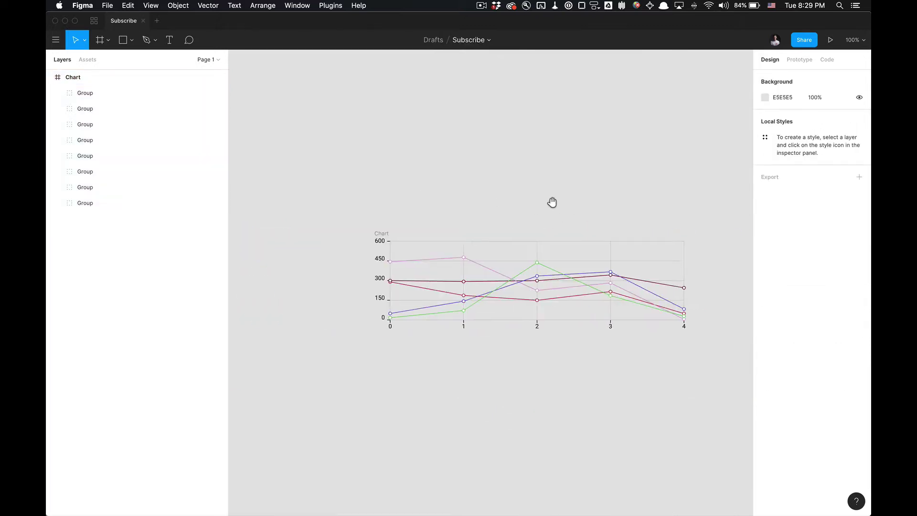
Select the line chart's frame and examine how it fits around the chart
{"action": "left_click", "coordinate": [380, 234]}
{"action": "scroll", "coordinate": [444, 191], "scroll_direction": "right", "scroll_amount": 2}
{"action": "scroll", "coordinate": [414, 218], "scroll_direction": "up", "scroll_amount": 2}
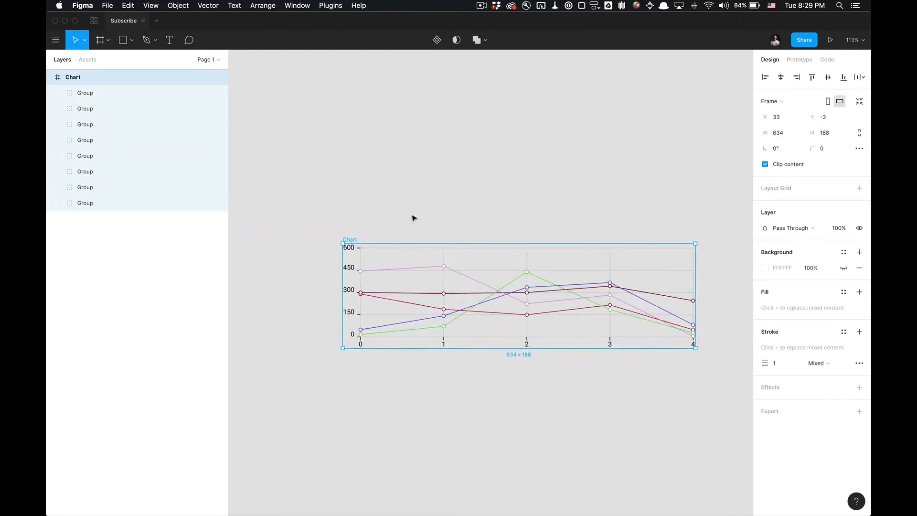
{"action": "scroll", "coordinate": [486, 222], "scroll_direction": "up", "scroll_amount": 2}
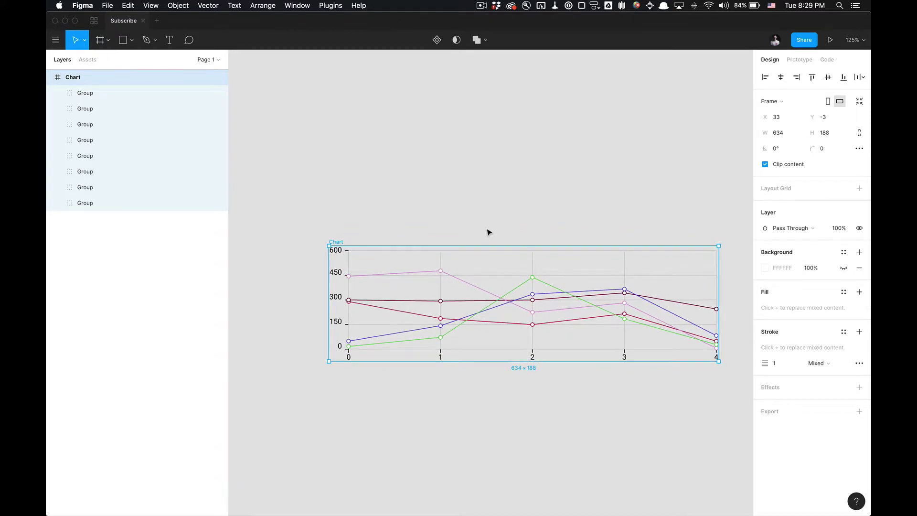
{"action": "scroll", "coordinate": [487, 231], "scroll_direction": "down", "scroll_amount": 3}
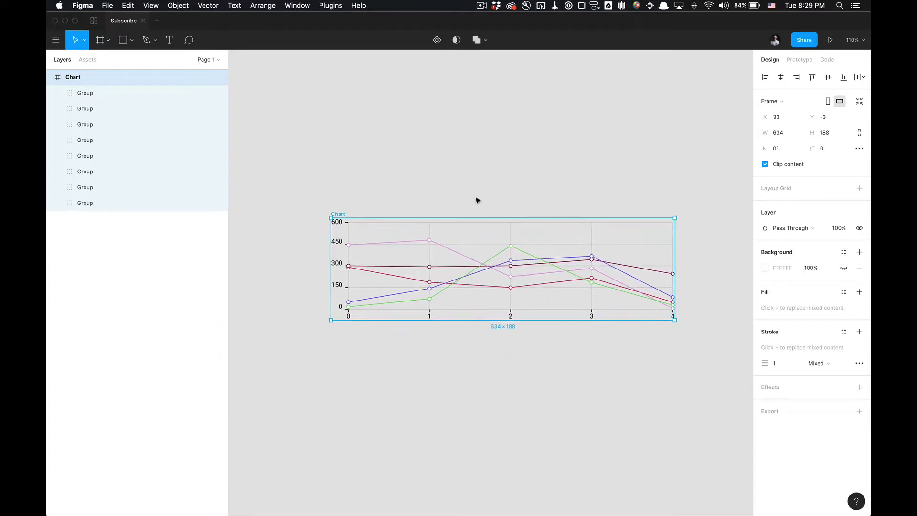
{"action": "scroll", "coordinate": [477, 200], "scroll_direction": "up", "scroll_amount": 2}
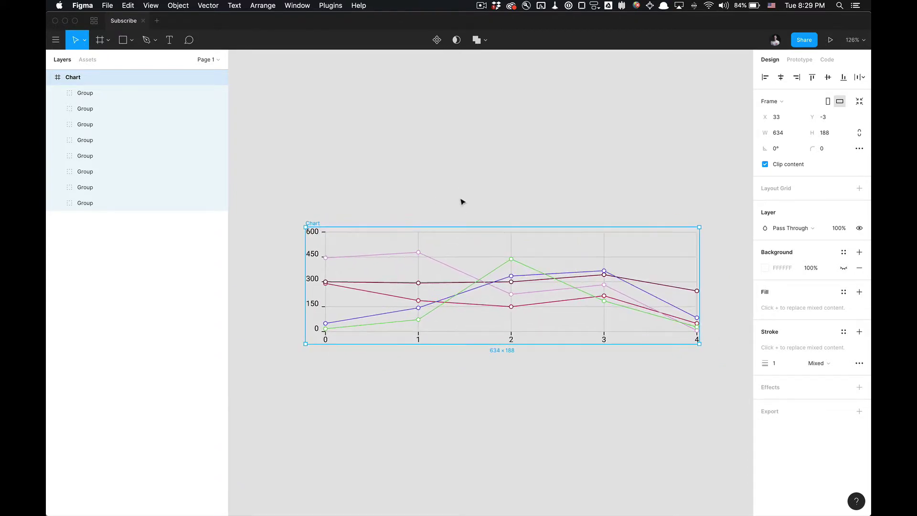
{"action": "scroll", "coordinate": [461, 199], "scroll_direction": "up", "scroll_amount": 1}
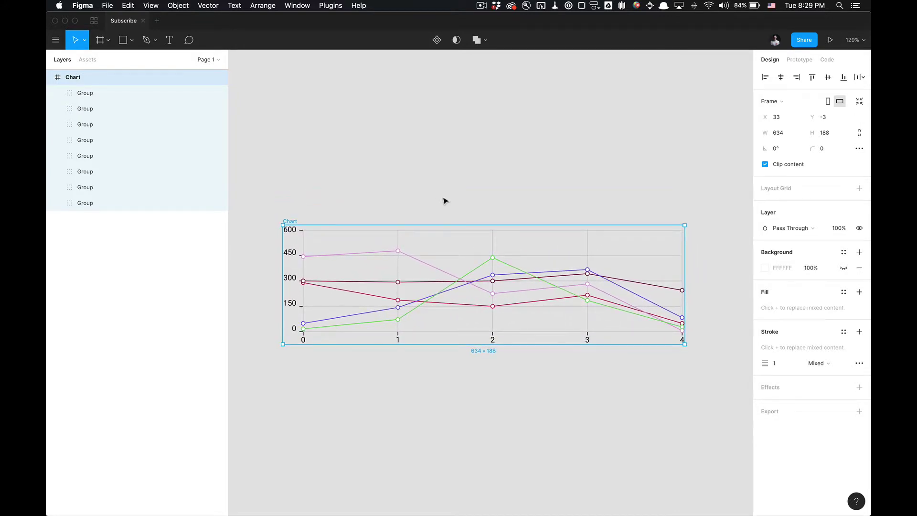
{"action": "scroll", "coordinate": [444, 201], "scroll_direction": "down", "scroll_amount": 1}
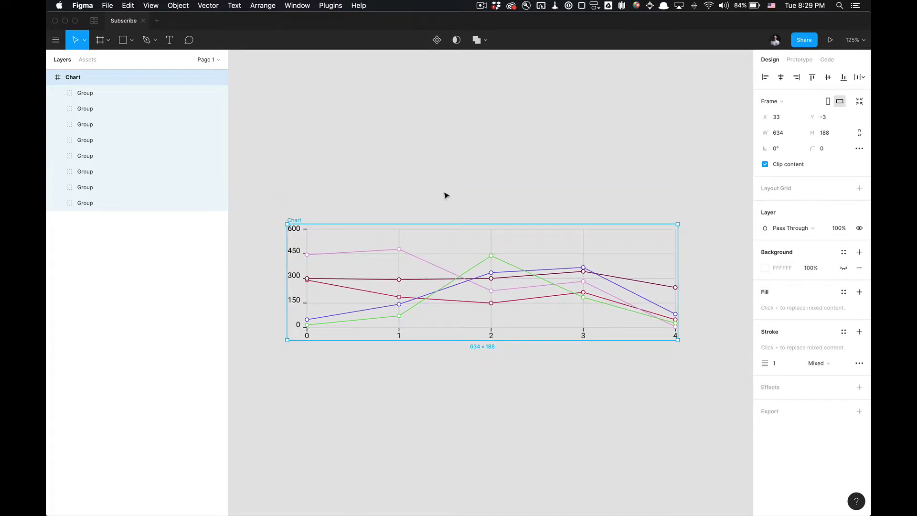
Open the Charts plugin, choose the Scatter chart type, and toggle its grid off and back on
{"action": "right_click", "coordinate": [371, 160]}
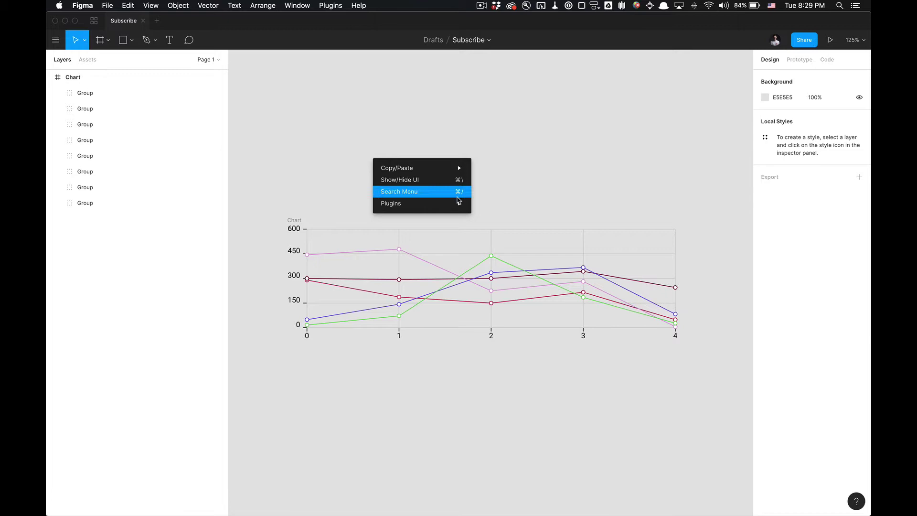
{"action": "mouse_move", "coordinate": [389, 202]}
{"action": "left_click", "coordinate": [490, 203]}
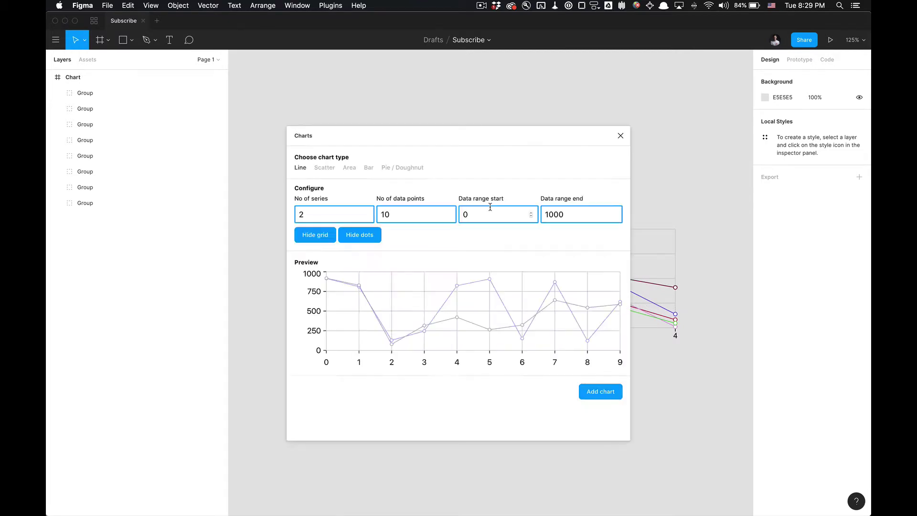
{"action": "left_click", "coordinate": [324, 168]}
{"action": "left_click_drag", "start_coordinate": [363, 143], "coordinate": [474, 127]}
{"action": "left_click", "coordinate": [438, 220]}
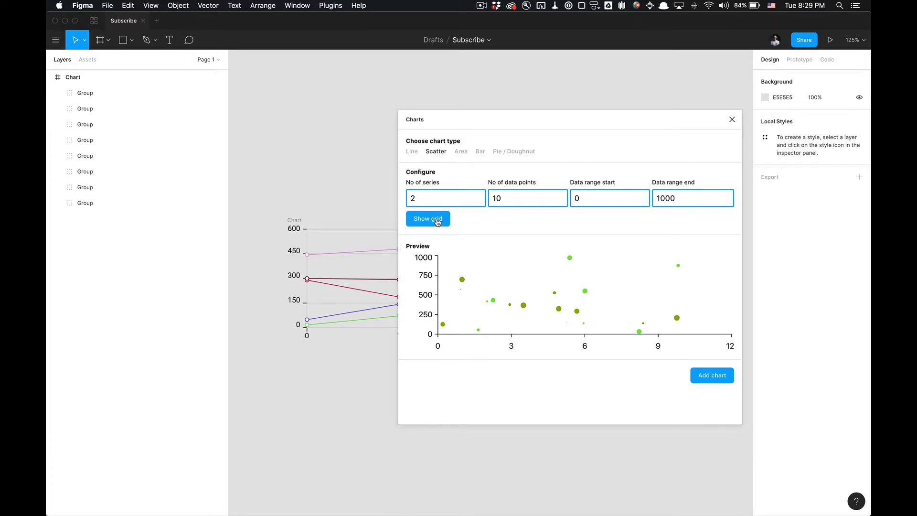
{"action": "left_click", "coordinate": [437, 220]}
Set the scatter chart to 4 series and 20 data points
{"action": "left_click", "coordinate": [438, 199]}
{"action": "key", "text": "BackSpace"}
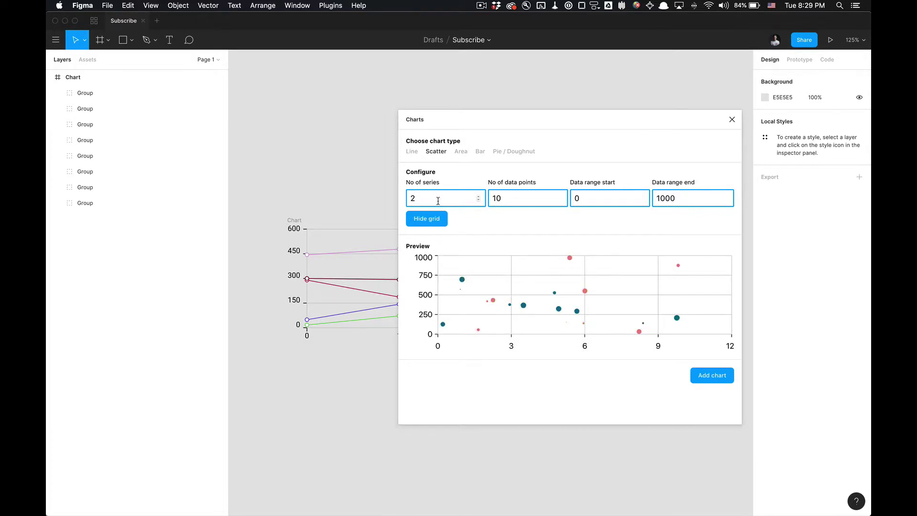
{"action": "type", "text": "4"}
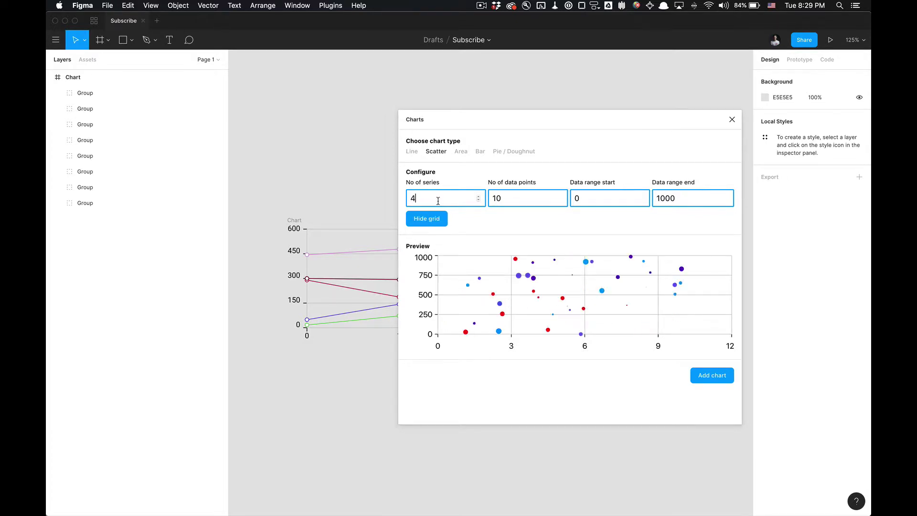
{"action": "left_click", "coordinate": [505, 199]}
{"action": "key", "text": "BackSpace"}
{"action": "type", "text": "20"}
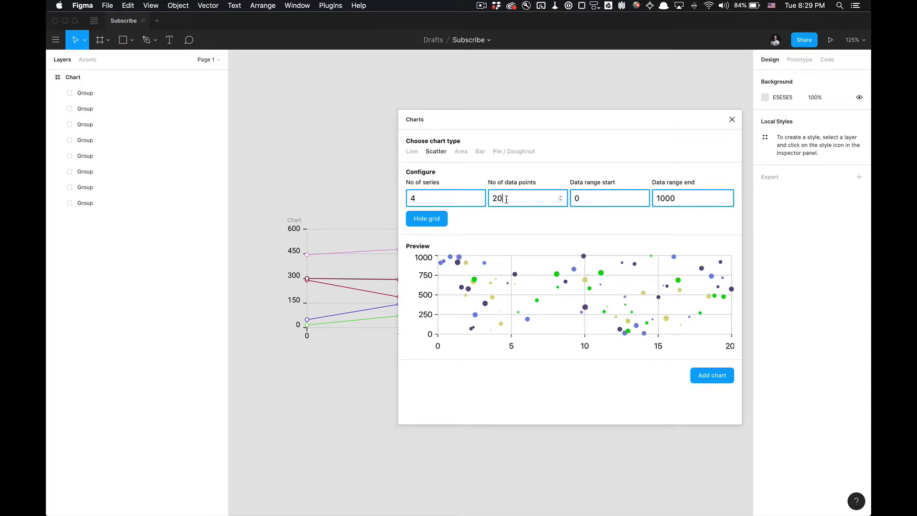
Set the scatter chart's data range start to 4 and add the chart to the canvas
{"action": "left_click", "coordinate": [600, 201]}
{"action": "key", "text": "BackSpace"}
{"action": "type", "text": "2"}
{"action": "key", "text": "BackSpace"}
{"action": "type", "text": "3"}
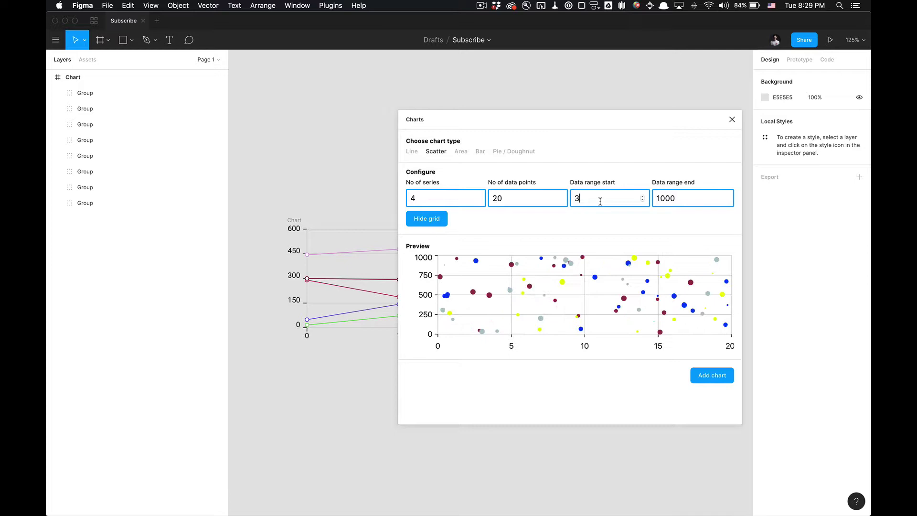
{"action": "key", "text": "BackSpace"}
{"action": "type", "text": "4"}
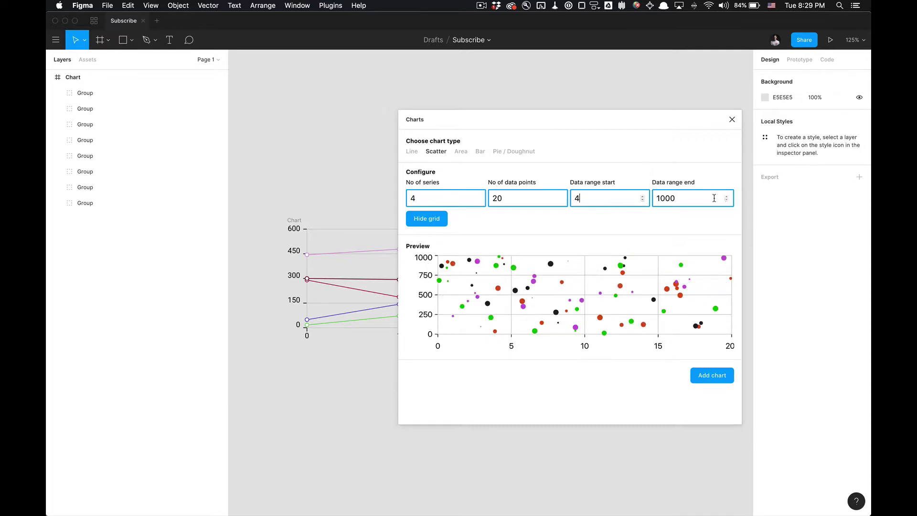
{"action": "left_click", "coordinate": [719, 375]}
Move the line chart's frame below the scatter chart, to about X 33, Y 263
{"action": "left_click_drag", "start_coordinate": [318, 218], "coordinate": [323, 379]}
{"action": "left_click_drag", "start_coordinate": [368, 350], "coordinate": [382, 280]}
{"action": "scroll", "coordinate": [388, 230], "scroll_direction": "down", "scroll_amount": 1}
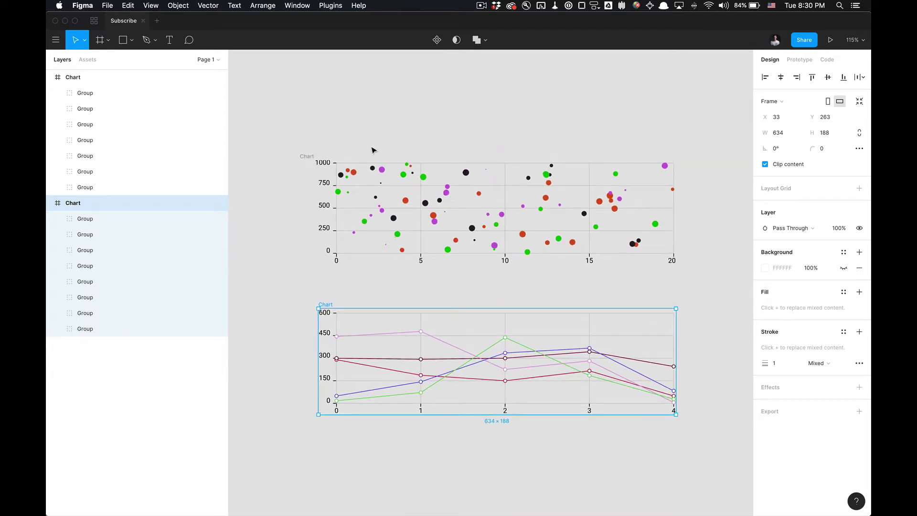
Resize the scatter chart's frame to fit its contents and check the fitted frame
{"action": "left_click", "coordinate": [307, 157]}
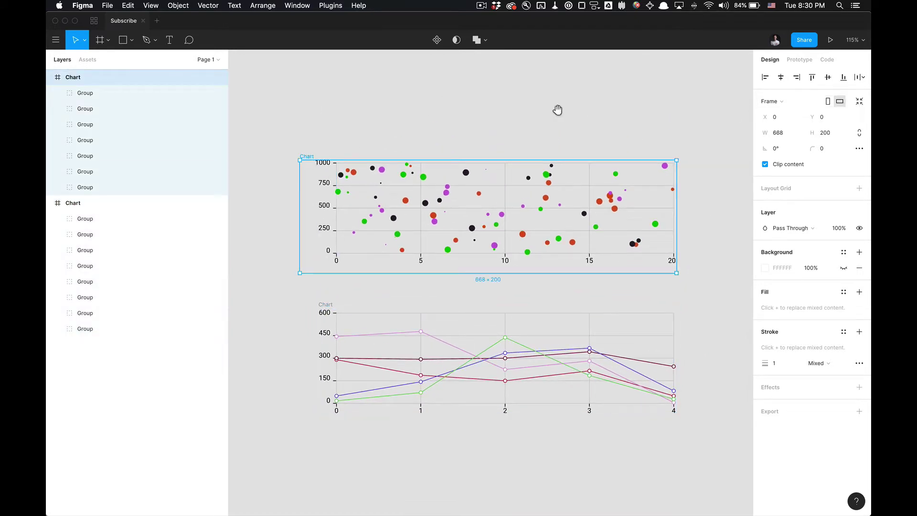
{"action": "scroll", "coordinate": [557, 109], "scroll_direction": "up", "scroll_amount": 2}
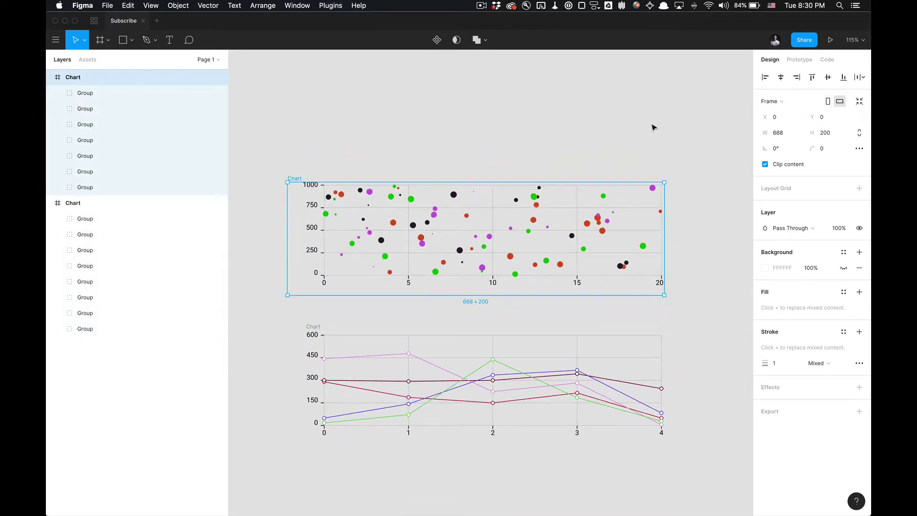
{"action": "left_click", "coordinate": [860, 101]}
{"action": "left_click", "coordinate": [380, 147]}
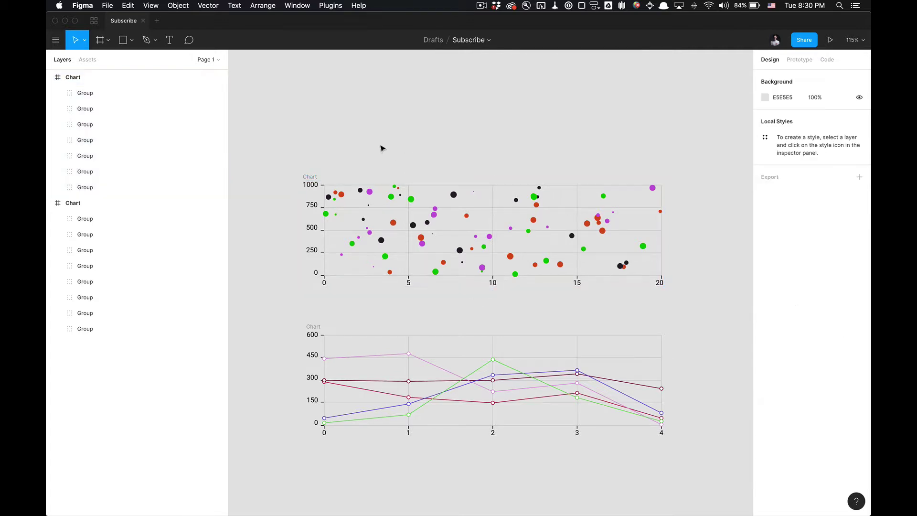
{"action": "left_click", "coordinate": [304, 177]}
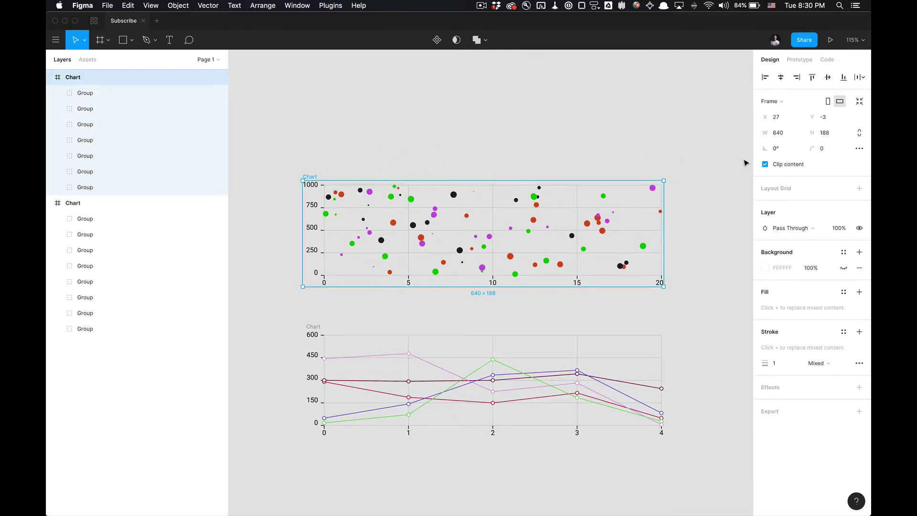
{"action": "left_click", "coordinate": [324, 161]}
Open the Charts plugin again and choose the Area chart type
{"action": "key", "text": "super+Tab"}
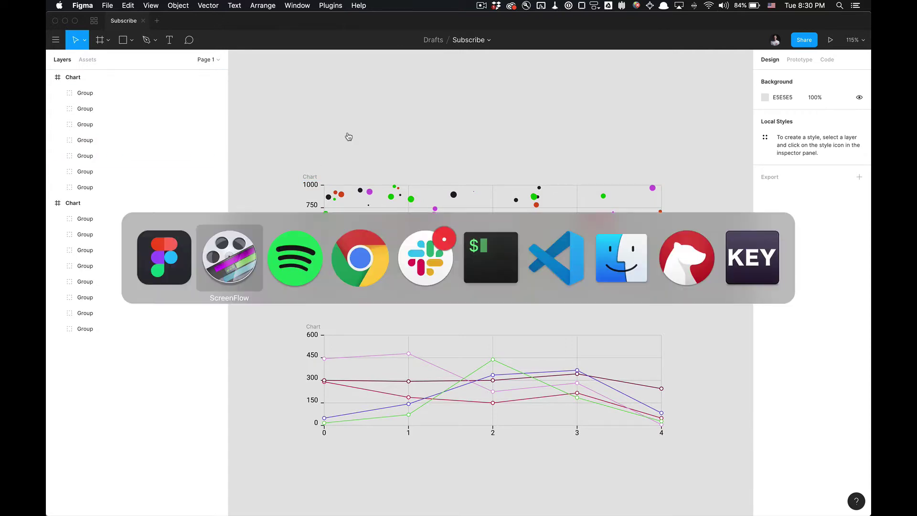
{"action": "key", "text": "super+shift+Tab"}
{"action": "right_click", "coordinate": [385, 138]}
{"action": "mouse_move", "coordinate": [429, 186]}
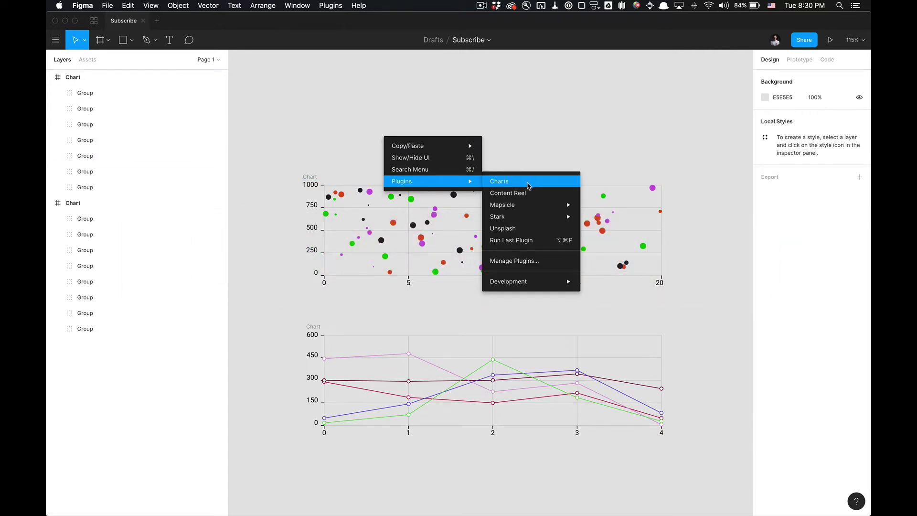
{"action": "left_click", "coordinate": [499, 181]}
{"action": "left_click", "coordinate": [349, 168]}
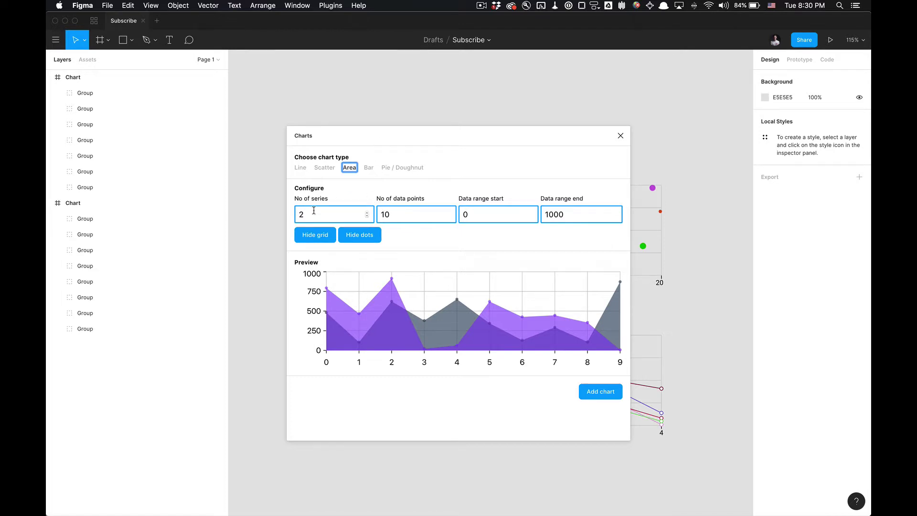
Set the area chart to 11 series and 6 data points
{"action": "left_click", "coordinate": [349, 209]}
{"action": "left_click", "coordinate": [367, 217]}
{"action": "left_click", "coordinate": [367, 212]}
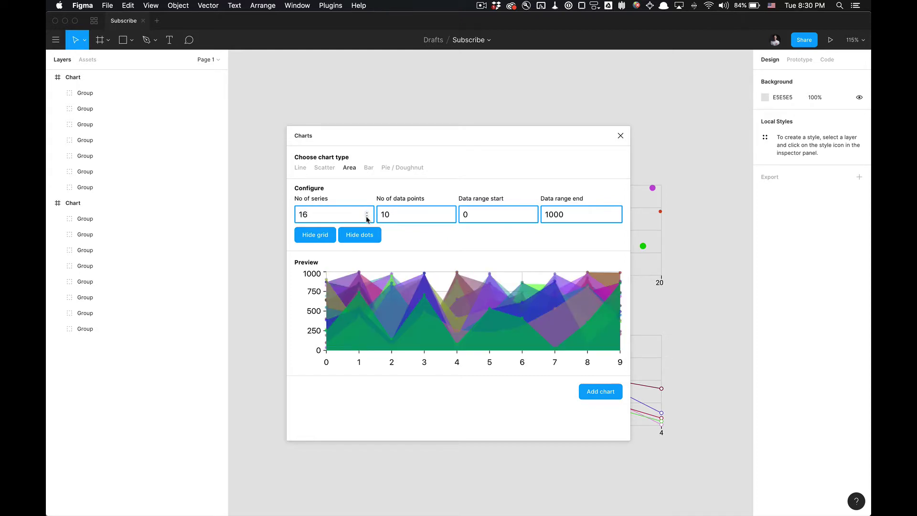
{"action": "left_click_drag", "start_coordinate": [367, 219], "coordinate": [367, 218]}
{"action": "left_click", "coordinate": [368, 214]}
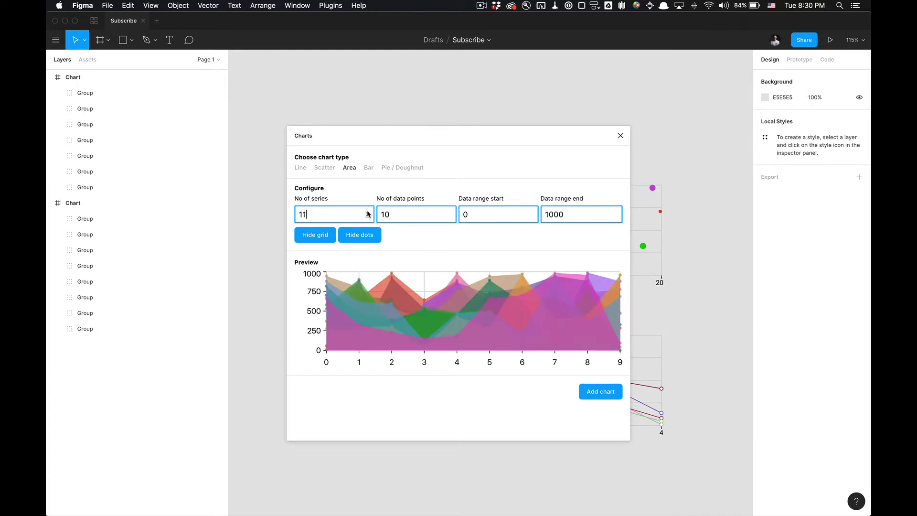
{"action": "left_click", "coordinate": [368, 218]}
{"action": "left_click", "coordinate": [367, 213]}
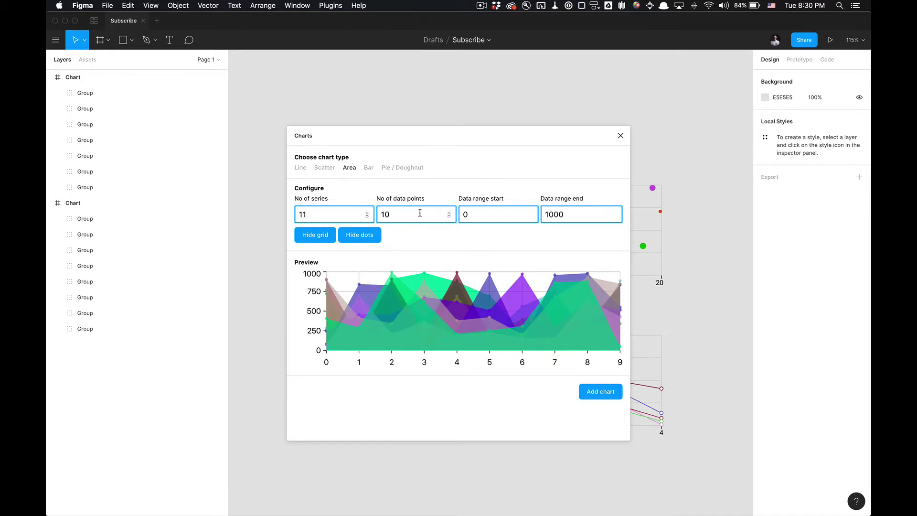
{"action": "left_click_drag", "start_coordinate": [449, 217], "coordinate": [449, 217]}
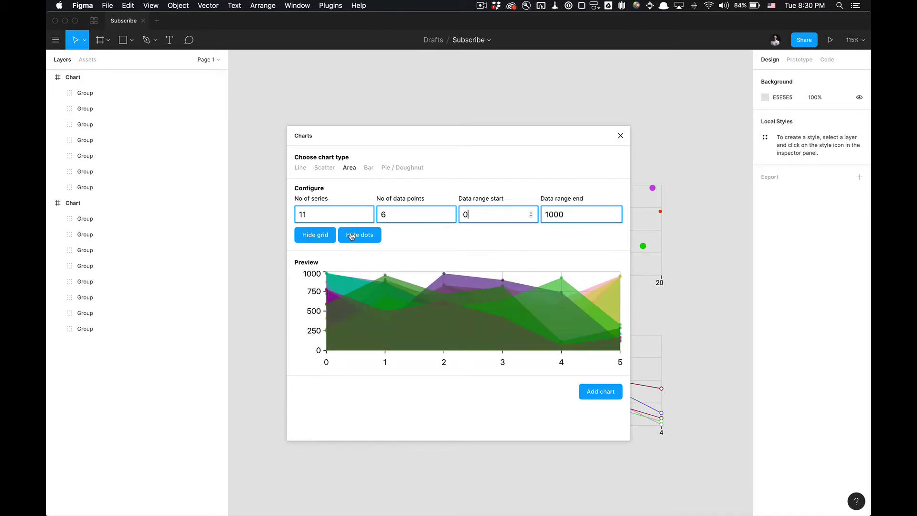
Try the area chart preview with its dots and grid hidden, and show both again
{"action": "left_click", "coordinate": [352, 236]}
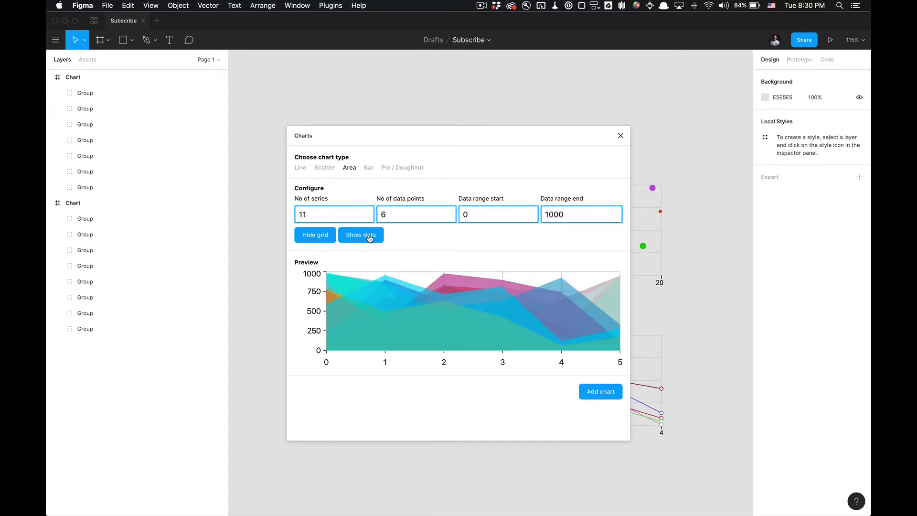
{"action": "left_click", "coordinate": [369, 237]}
{"action": "left_click", "coordinate": [369, 237]}
{"action": "left_click", "coordinate": [369, 236]}
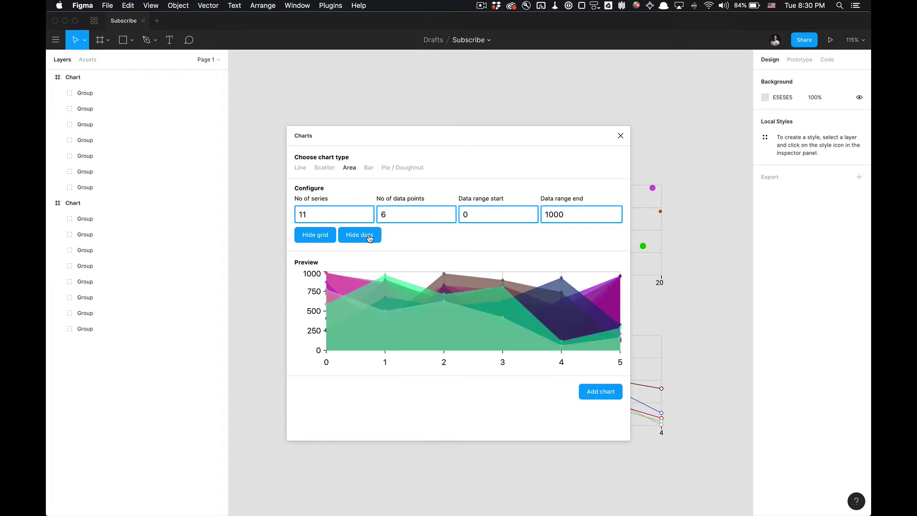
{"action": "left_click", "coordinate": [368, 237]}
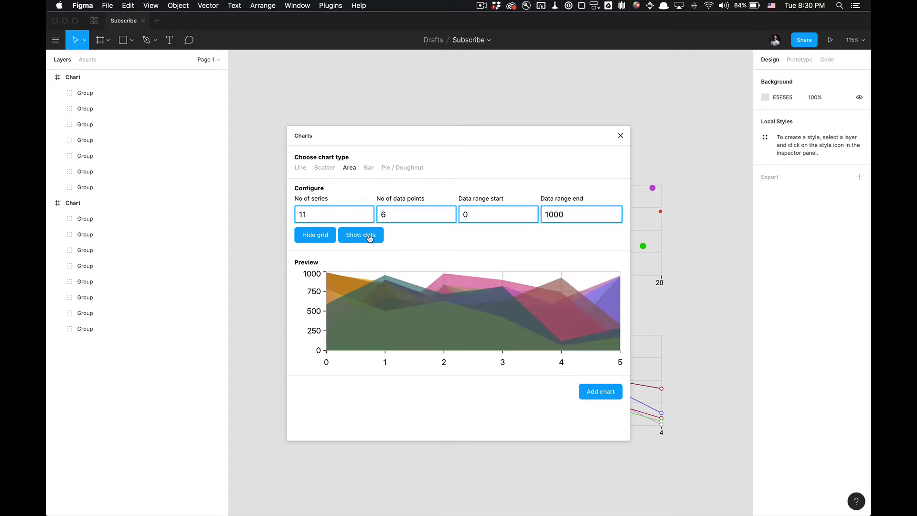
{"action": "left_click", "coordinate": [323, 235]}
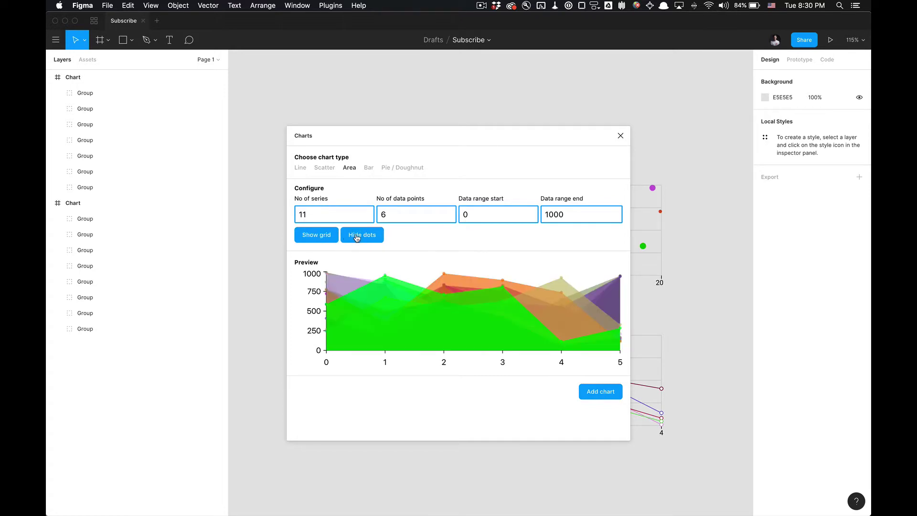
{"action": "left_click", "coordinate": [325, 236]}
{"action": "left_click", "coordinate": [354, 236]}
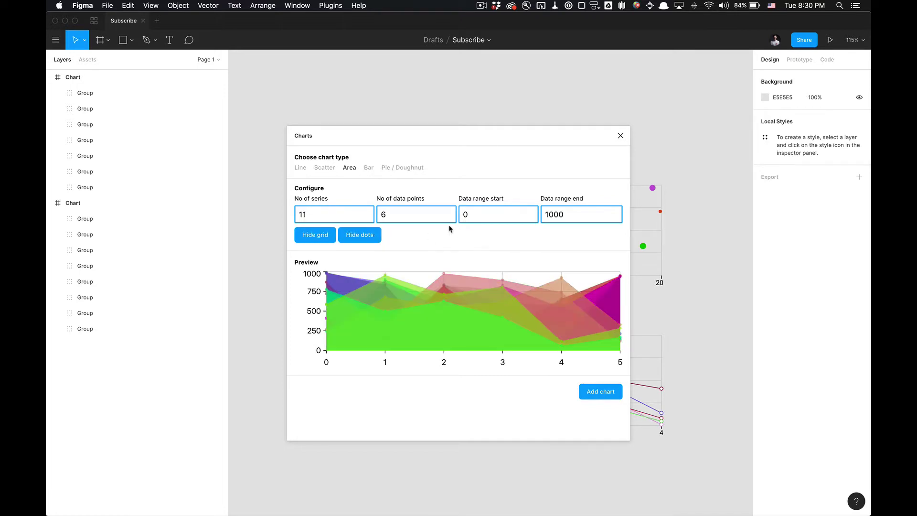
Set the area chart's data range start to 9
{"action": "left_click", "coordinate": [530, 213]}
{"action": "left_click", "coordinate": [530, 213]}
{"action": "left_click", "coordinate": [530, 213]}
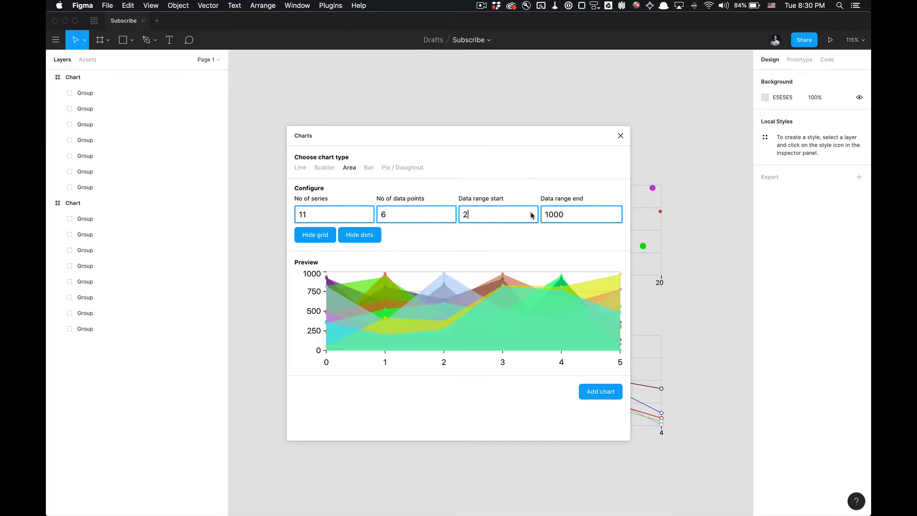
{"action": "left_click", "coordinate": [531, 213]}
{"action": "left_click", "coordinate": [530, 213]}
{"action": "left_click", "coordinate": [530, 213]}
{"action": "left_click", "coordinate": [530, 213]}
{"action": "left_click", "coordinate": [530, 212]}
{"action": "key", "text": "BackSpace"}
{"action": "type", "text": "9"}
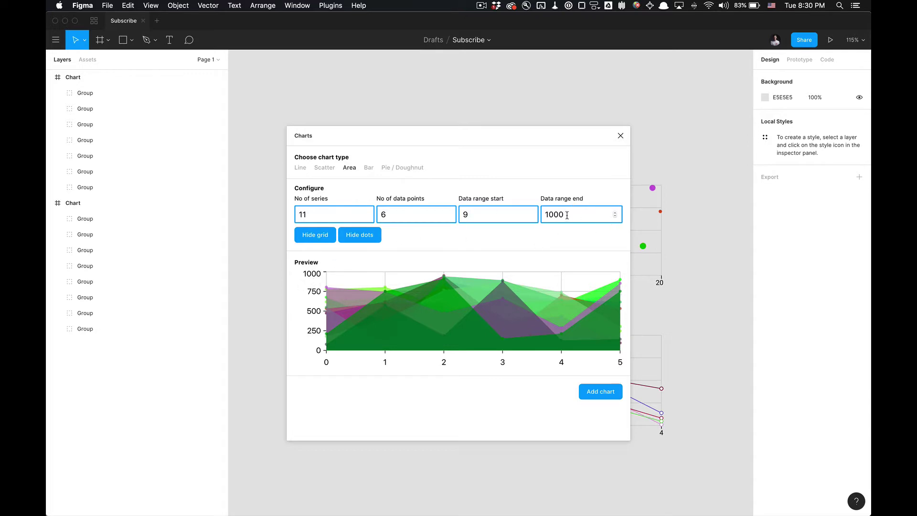
Replace the area chart's data range end with 200
{"action": "left_click_drag", "start_coordinate": [566, 214], "coordinate": [555, 212]}
{"action": "key", "text": "super+c"}
{"action": "type", "text": "200"}
{"action": "key", "text": "super+shift+Left"}
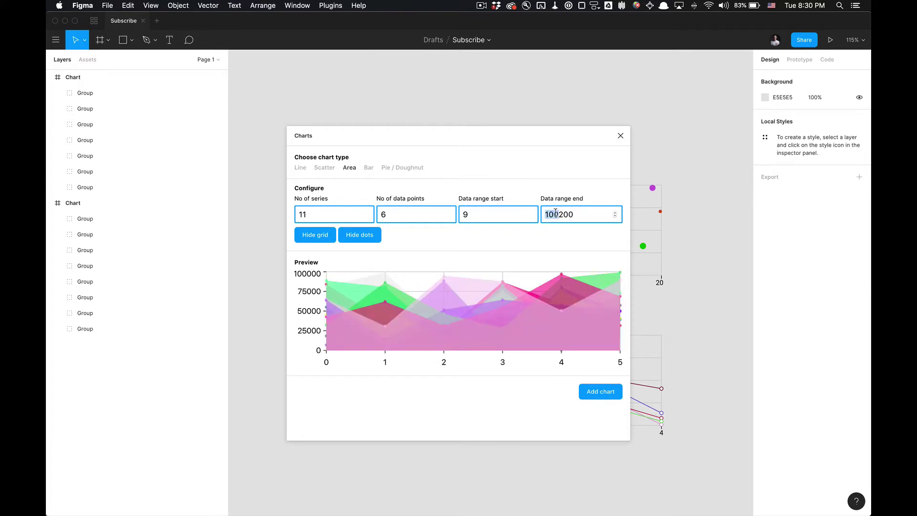
{"action": "key", "text": "BackSpace"}
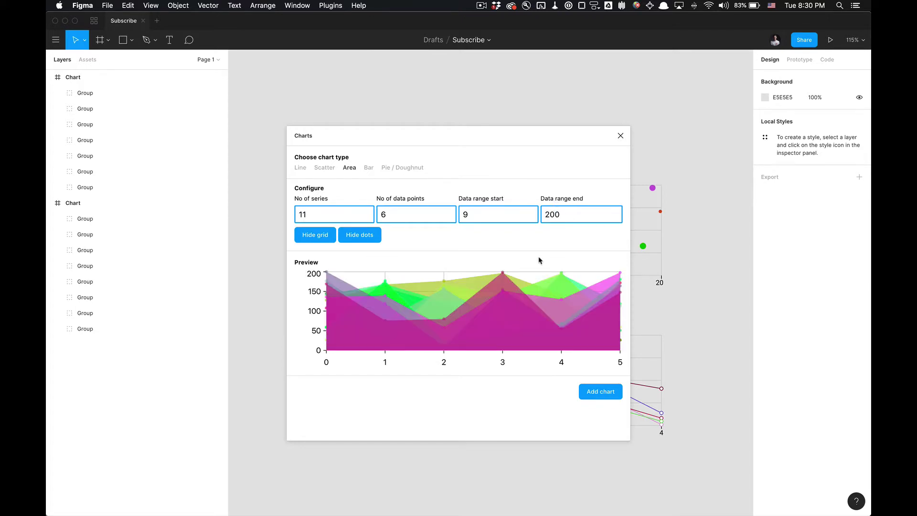
Add the configured area chart to the canvas and move the overlapping scatter chart above it
{"action": "left_click", "coordinate": [600, 391]}
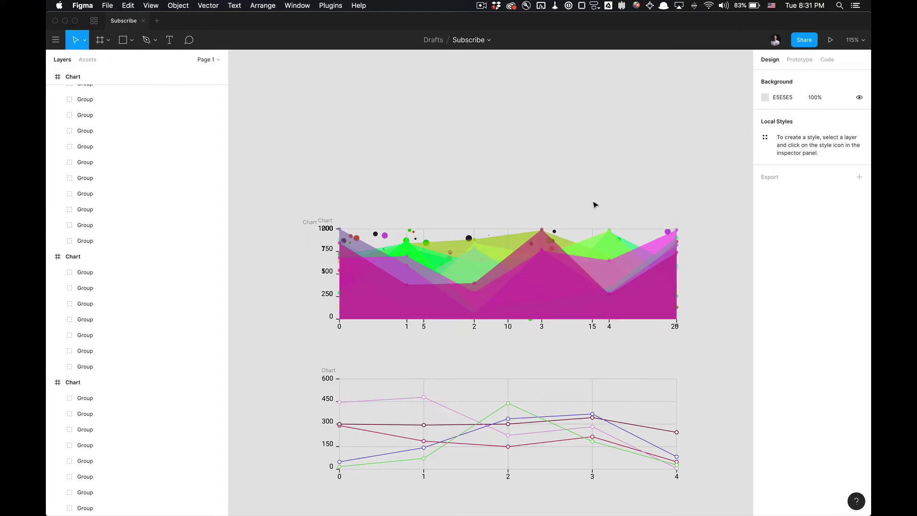
{"action": "scroll", "coordinate": [593, 201], "scroll_direction": "down", "scroll_amount": 1}
{"action": "left_click_drag", "start_coordinate": [357, 218], "coordinate": [359, 80]}
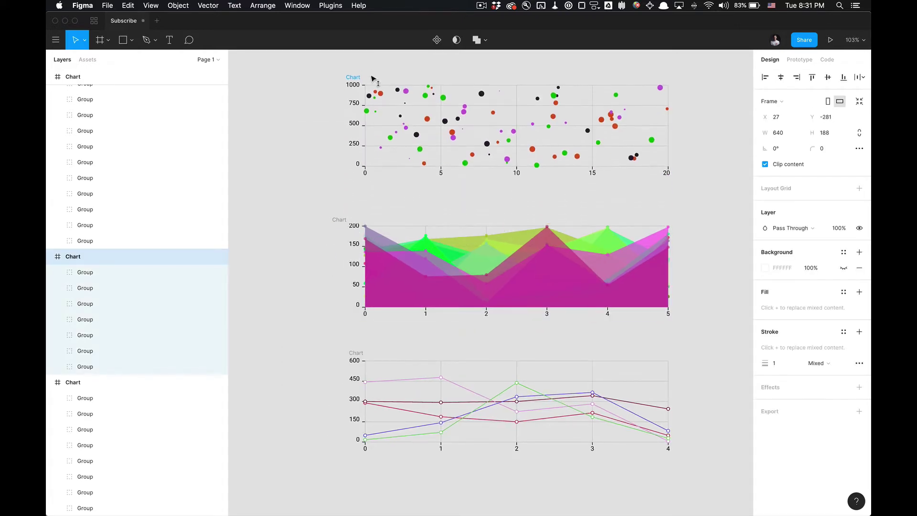
{"action": "left_click", "coordinate": [348, 199]}
{"action": "left_click", "coordinate": [343, 220]}
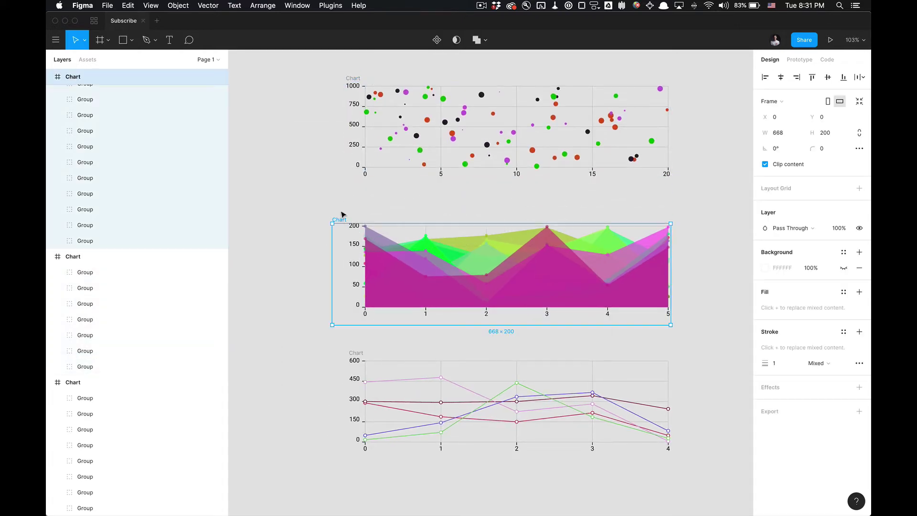
Read the note on the Charts plugin page about where generated charts are placed
{"action": "left_click", "coordinate": [93, 21]}
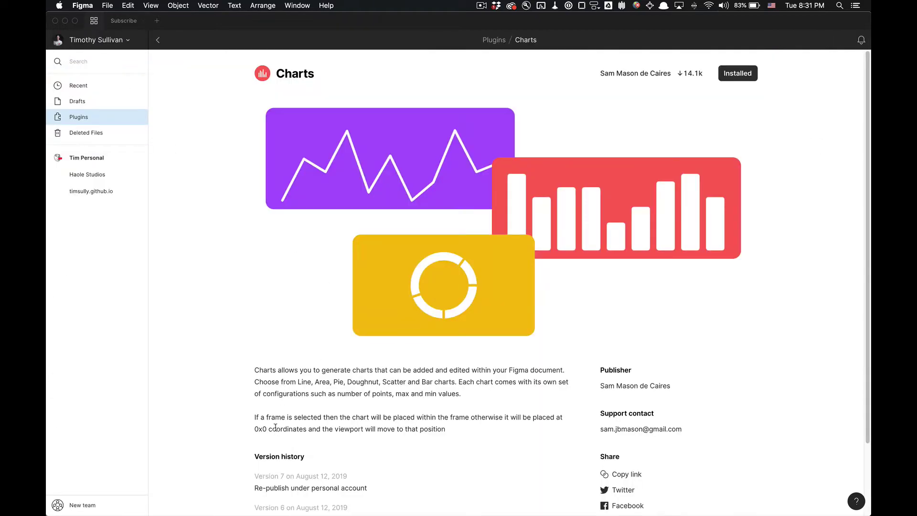
{"action": "left_click_drag", "start_coordinate": [262, 416], "coordinate": [440, 428]}
{"action": "left_click", "coordinate": [370, 416]}
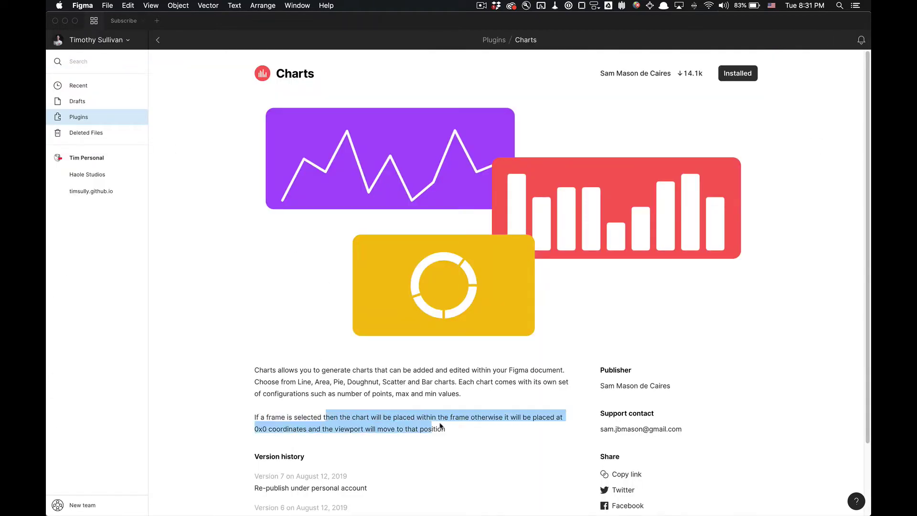
{"action": "left_click", "coordinate": [451, 429]}
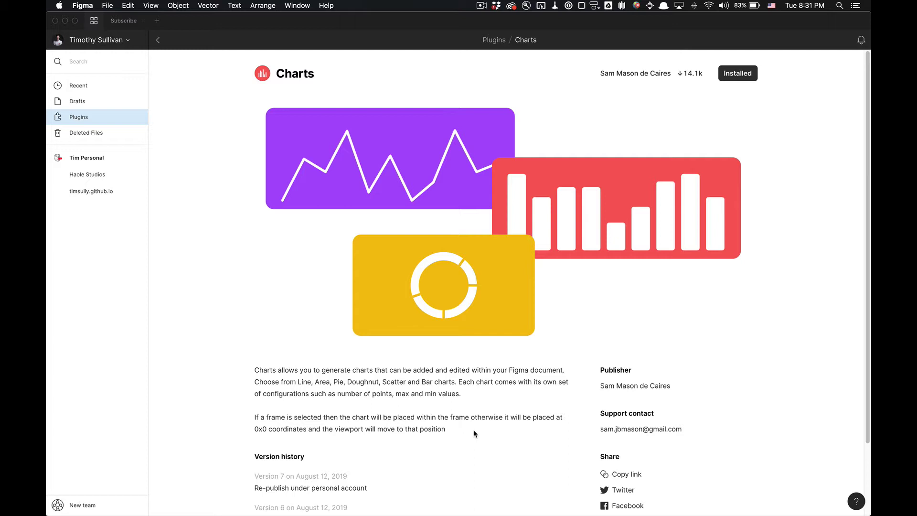
{"action": "left_click_drag", "start_coordinate": [317, 428], "coordinate": [453, 431]}
{"action": "left_click", "coordinate": [453, 431]}
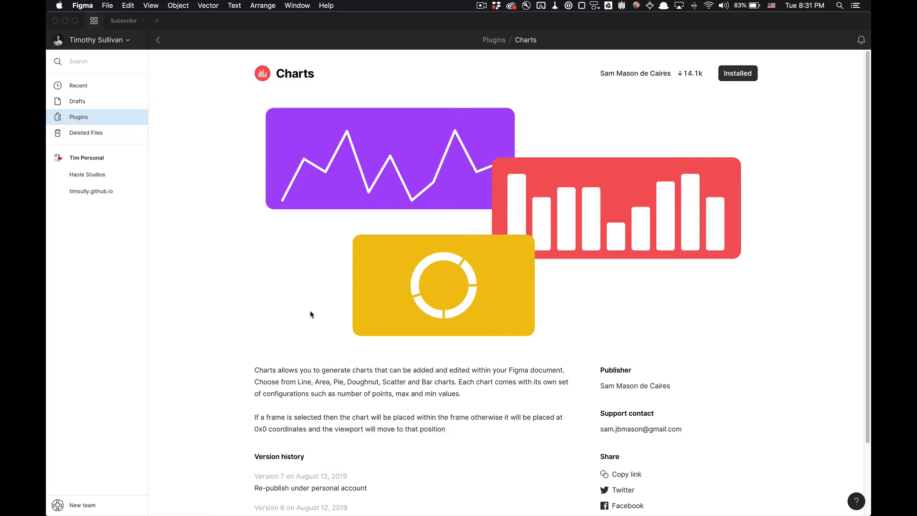
Return to the Subscribe file and move the area chart's frame right to X 27, in line with the other charts
{"action": "left_click", "coordinate": [125, 22]}
{"action": "mouse_move", "coordinate": [340, 220]}
{"action": "left_mouse_down"}
{"action": "mouse_move", "coordinate": [338, 252]}
{"action": "mouse_move", "coordinate": [354, 220]}
{"action": "left_mouse_up"}
{"action": "left_click", "coordinate": [348, 211]}
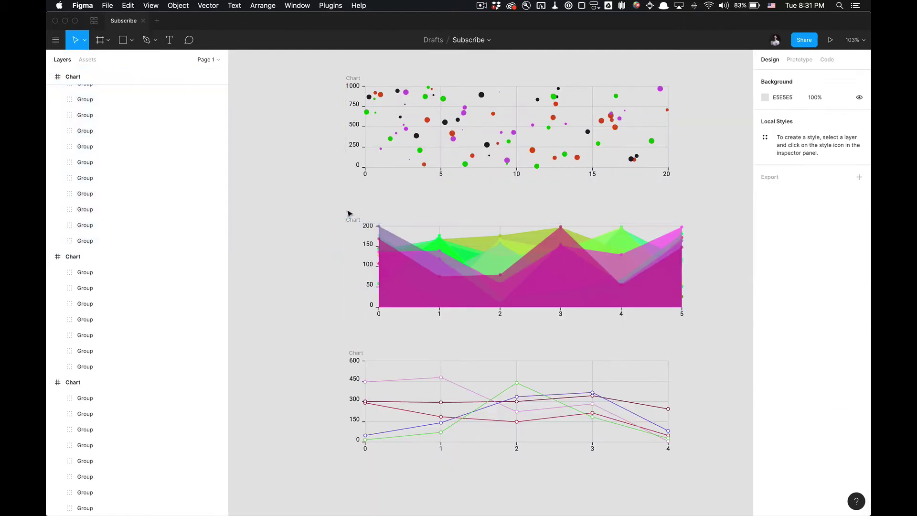
Select the area chart's frame and add a default line chart into it with the Charts plugin
{"action": "right_click", "coordinate": [347, 211]}
{"action": "left_click", "coordinate": [289, 226]}
{"action": "left_click", "coordinate": [355, 222]}
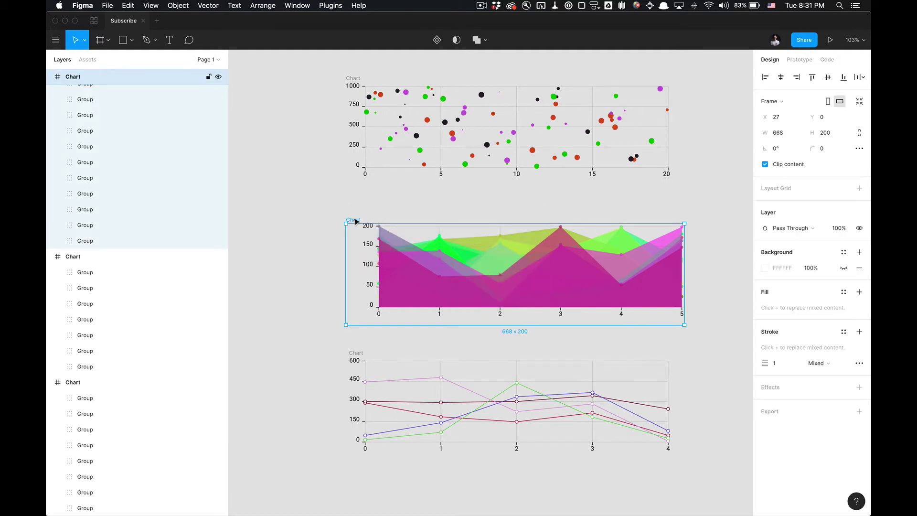
{"action": "right_click", "coordinate": [363, 211]}
{"action": "mouse_move", "coordinate": [407, 252]}
{"action": "left_click", "coordinate": [488, 256]}
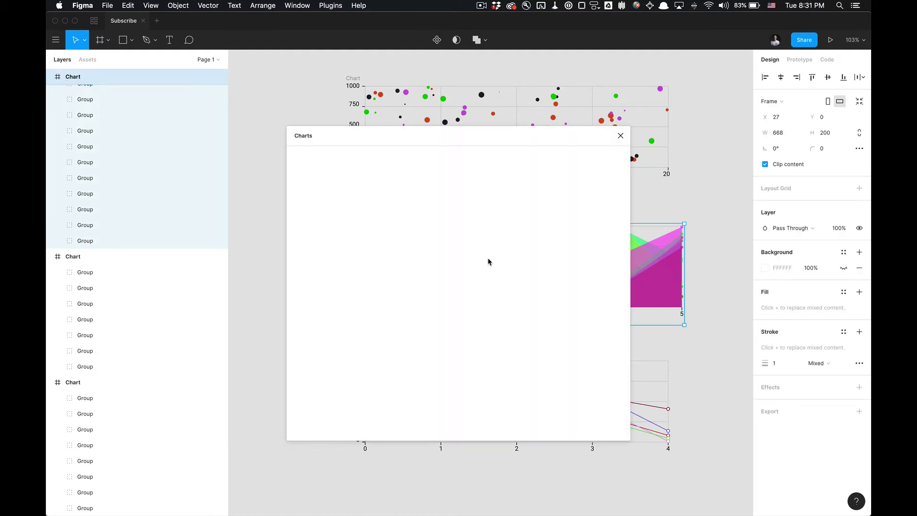
{"action": "left_click", "coordinate": [600, 391]}
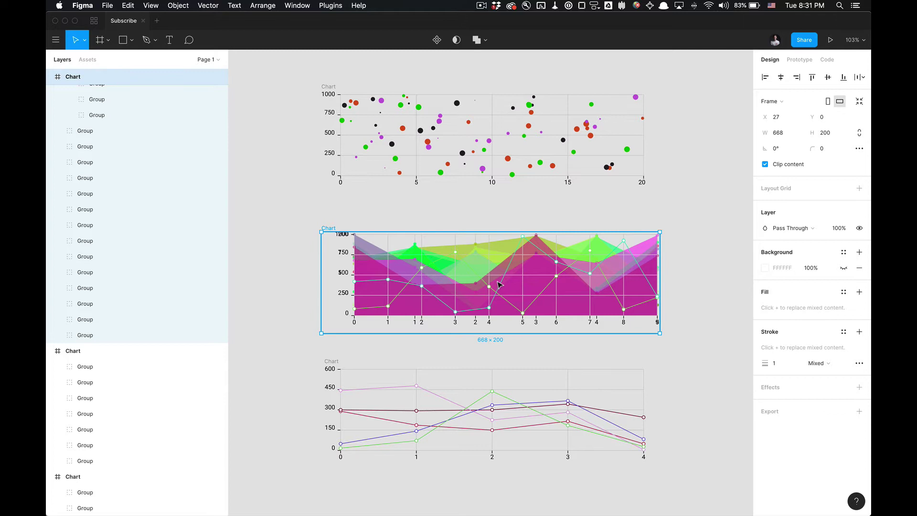
Reread the Charts plugin page's placement rule for a selected frame
{"action": "left_click", "coordinate": [94, 20]}
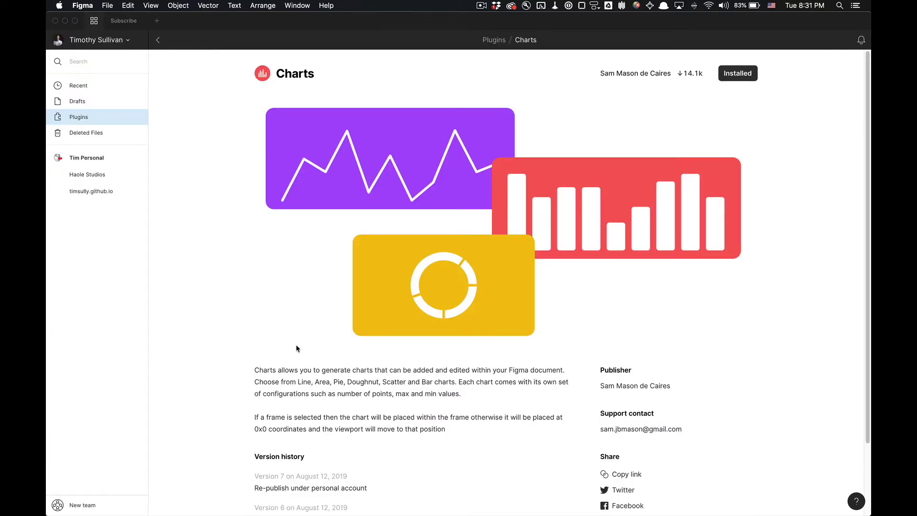
{"action": "mouse_move", "coordinate": [252, 417]}
{"action": "left_mouse_down"}
{"action": "mouse_move", "coordinate": [443, 434]}
{"action": "mouse_move", "coordinate": [247, 411]}
{"action": "mouse_move", "coordinate": [254, 414]}
{"action": "left_mouse_up"}
{"action": "left_click", "coordinate": [257, 414]}
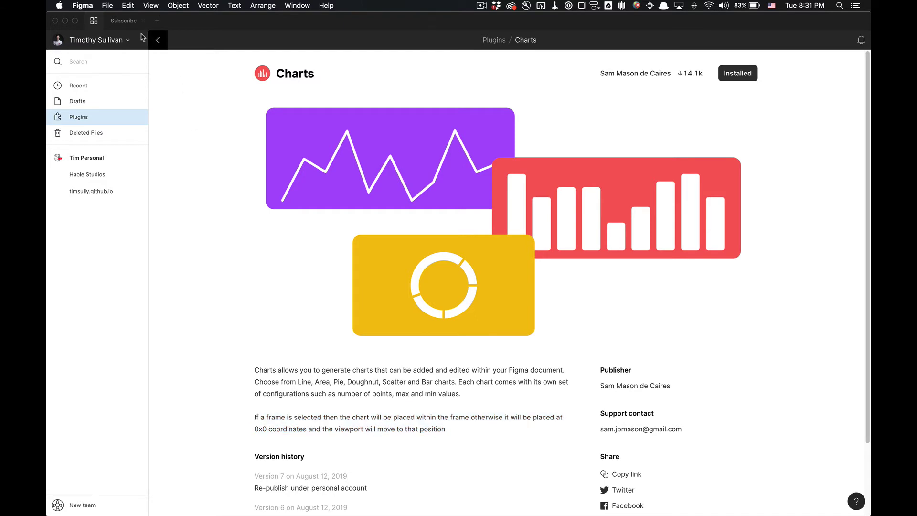
Return to the Subscribe file and take the new line chart out of the area chart's frame in the layer hierarchy
{"action": "left_click", "coordinate": [124, 22]}
{"action": "scroll", "coordinate": [85, 98], "scroll_direction": "up", "scroll_amount": 3}
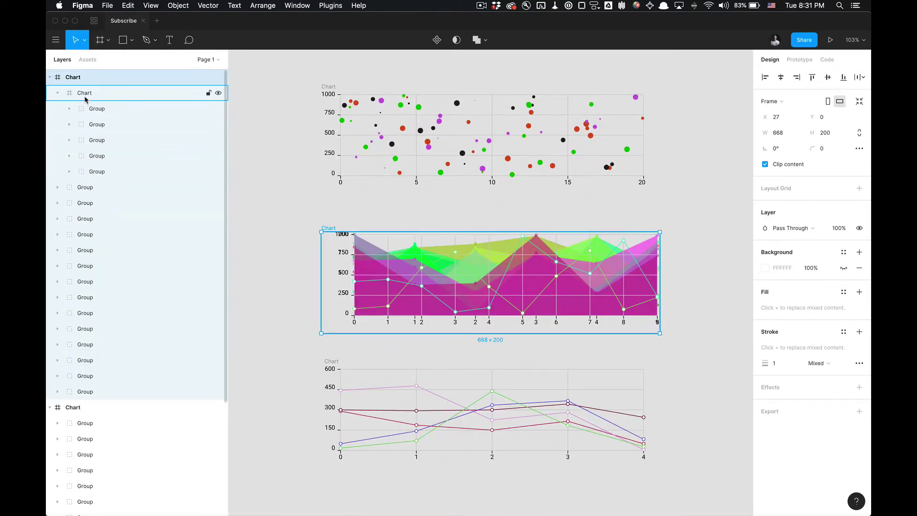
{"action": "left_click_drag", "start_coordinate": [85, 95], "coordinate": [93, 72]}
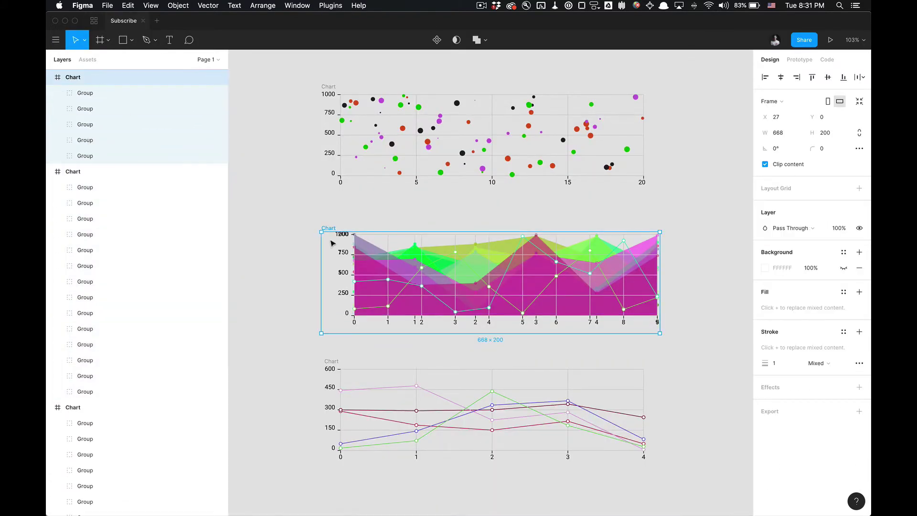
Move the extracted line chart to the right of the area chart and fit its frame to its contents
{"action": "left_click_drag", "start_coordinate": [334, 229], "coordinate": [695, 228]}
{"action": "left_click", "coordinate": [691, 193]}
{"action": "scroll", "coordinate": [692, 193], "scroll_direction": "down", "scroll_amount": 2}
{"action": "scroll", "coordinate": [694, 192], "scroll_direction": "right", "scroll_amount": 3}
{"action": "scroll", "coordinate": [693, 192], "scroll_direction": "up", "scroll_amount": 1}
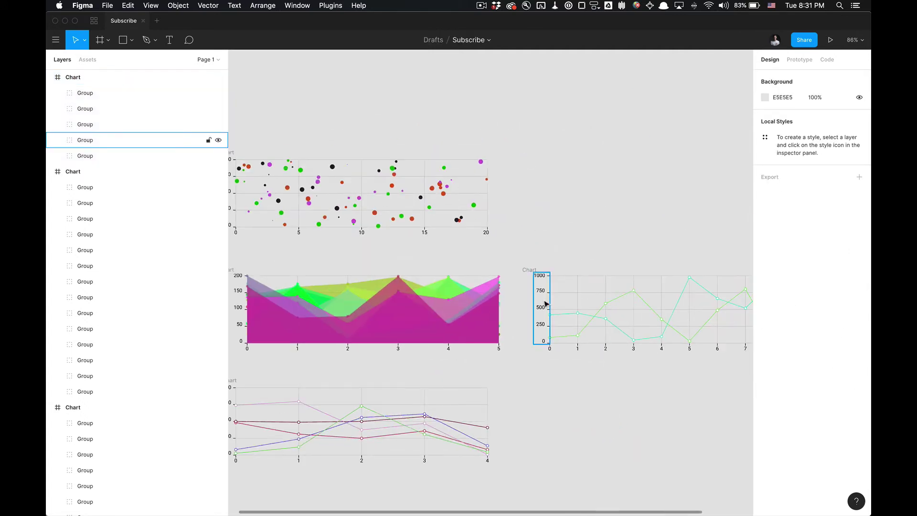
{"action": "left_click", "coordinate": [535, 271]}
{"action": "left_click", "coordinate": [567, 245]}
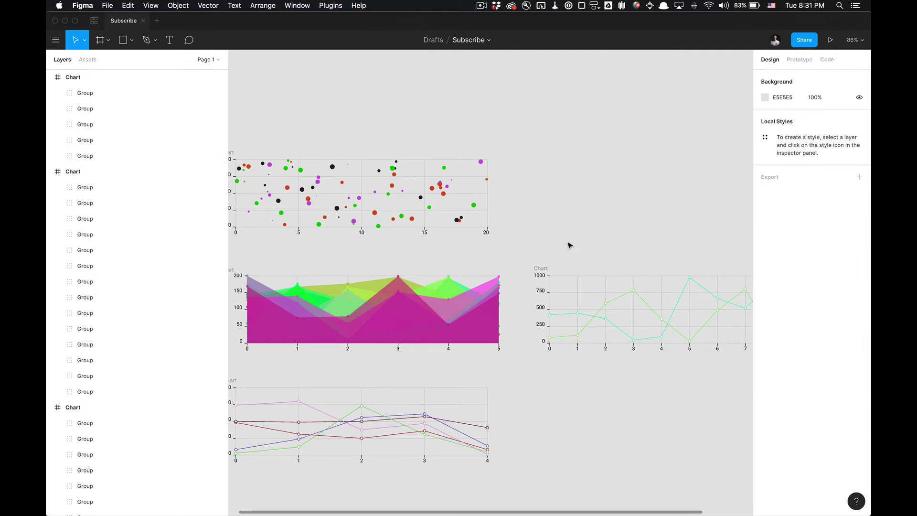
Choose a bar chart in the Charts plugin, try its preview without the grid, and add it to the canvas with the grid shown
{"action": "scroll", "coordinate": [546, 230], "scroll_direction": "down", "scroll_amount": 2}
{"action": "left_click_drag", "start_coordinate": [545, 231], "coordinate": [535, 239]}
{"action": "right_click", "coordinate": [551, 197]}
{"action": "mouse_move", "coordinate": [575, 243]}
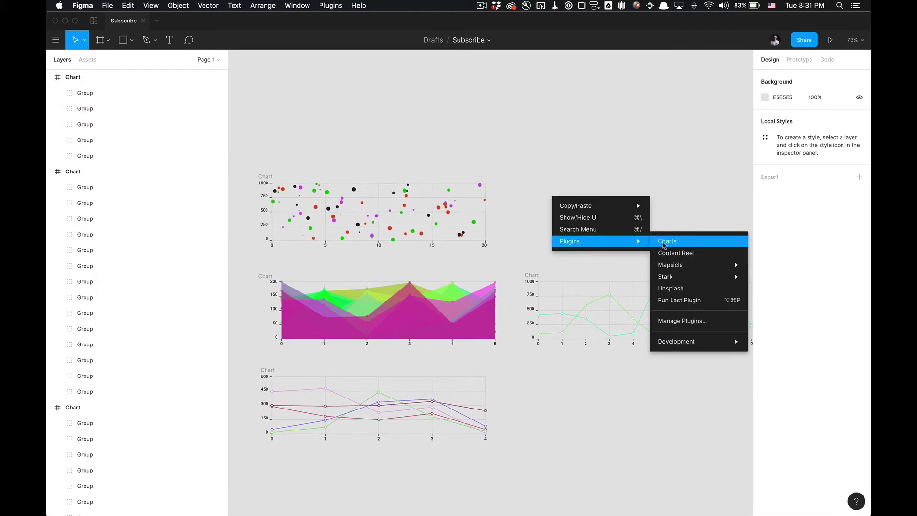
{"action": "left_click", "coordinate": [664, 243]}
{"action": "left_click", "coordinate": [368, 168]}
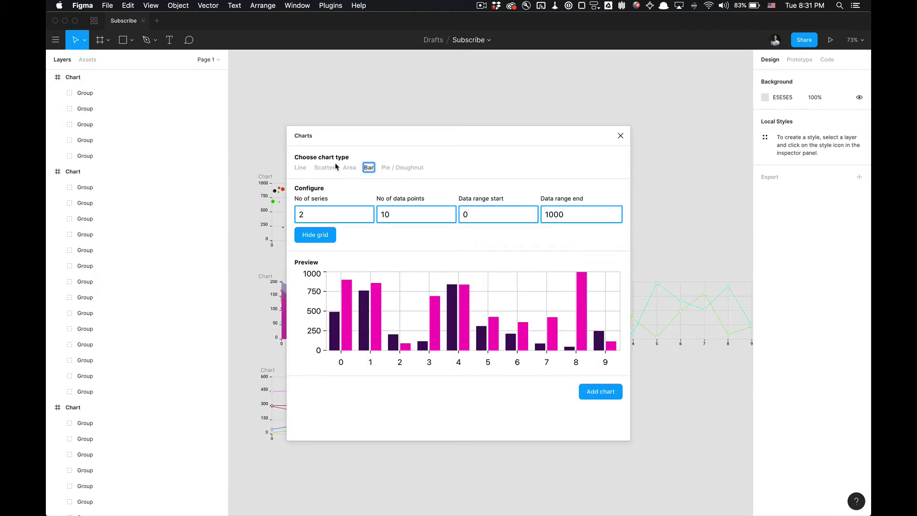
{"action": "left_click", "coordinate": [318, 239]}
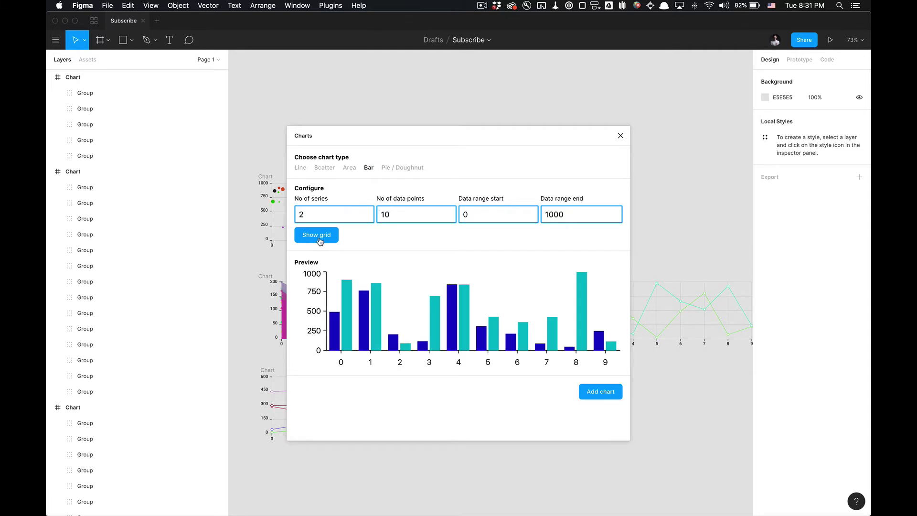
{"action": "left_click", "coordinate": [595, 392]}
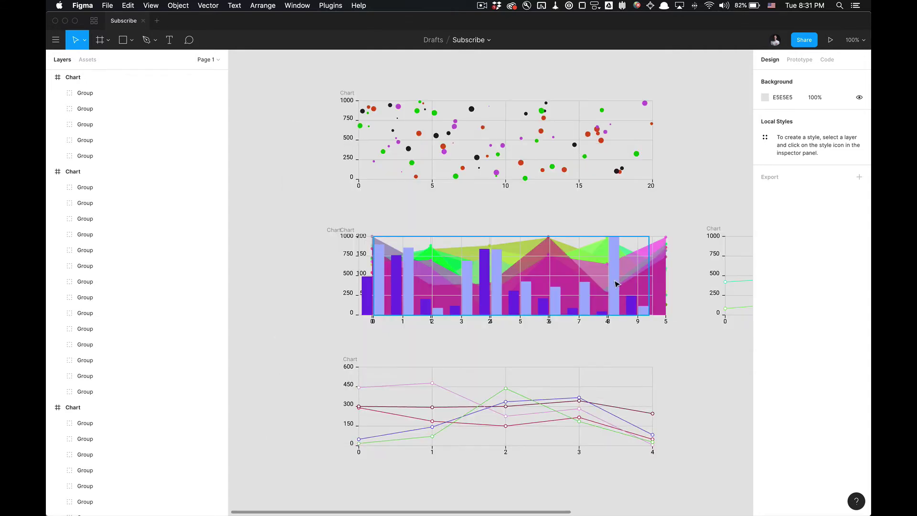
Move the area chart away from the overlapping bar chart to the right of the scatter chart
{"action": "scroll", "coordinate": [629, 330], "scroll_direction": "down", "scroll_amount": 1}
{"action": "left_click_drag", "start_coordinate": [630, 331], "coordinate": [521, 369]}
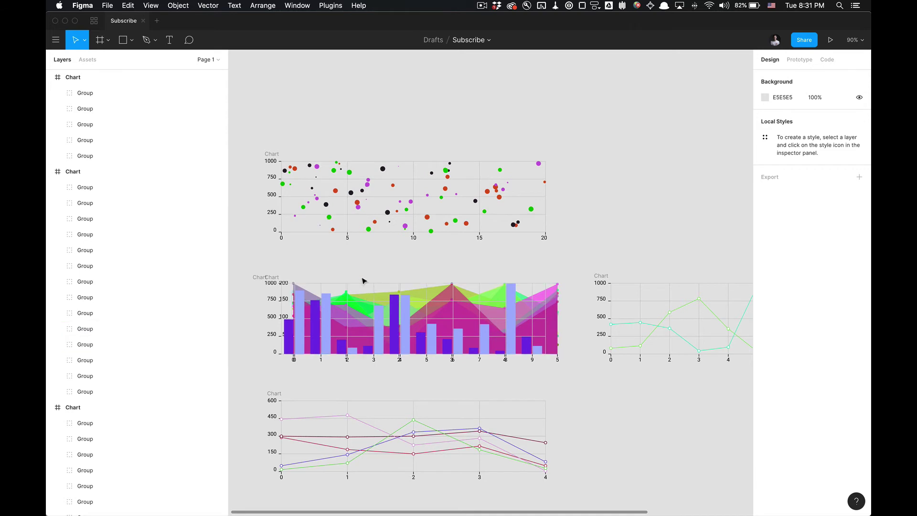
{"action": "left_click", "coordinate": [129, 173]}
{"action": "left_click_drag", "start_coordinate": [271, 277], "coordinate": [604, 169]}
{"action": "left_click", "coordinate": [593, 134]}
{"action": "left_click_drag", "start_coordinate": [593, 133], "coordinate": [643, 292]}
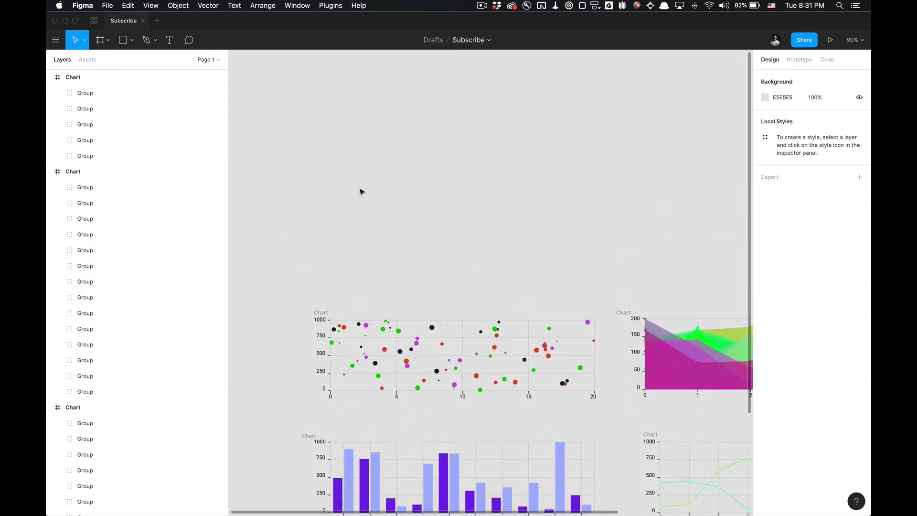
Start another chart with the Charts plugin, with nothing selected, and choose the Pie / Doughnut type
{"action": "right_click", "coordinate": [359, 191]}
{"action": "mouse_move", "coordinate": [411, 225]}
{"action": "left_click", "coordinate": [470, 224]}
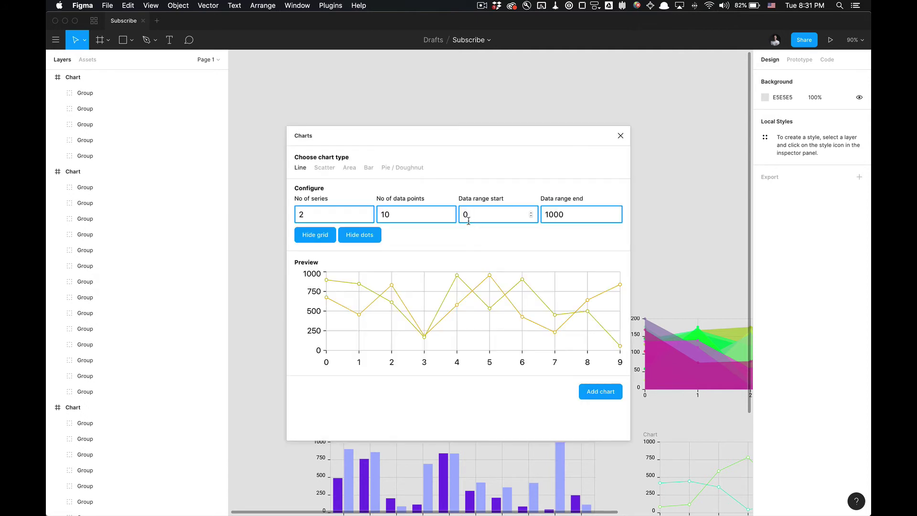
{"action": "left_click", "coordinate": [402, 167]}
{"action": "left_click", "coordinate": [518, 201]}
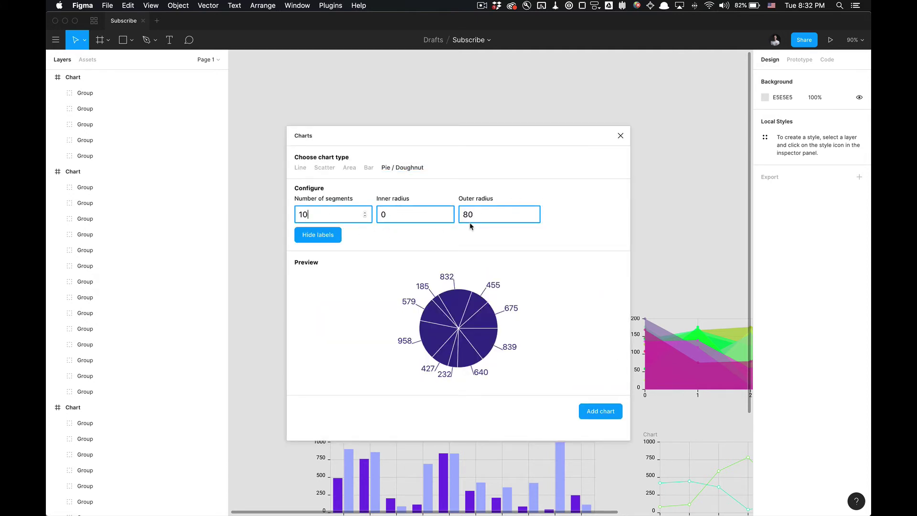
Set the pie chart's inner radius to 32 to turn it into a doughnut
{"action": "left_click_drag", "start_coordinate": [482, 211], "coordinate": [461, 215]}
{"action": "left_click", "coordinate": [394, 215]}
{"action": "key", "text": "BackSpace"}
{"action": "type", "text": "24"}
{"action": "key", "text": "BackSpace"}
{"action": "key", "text": "BackSpace"}
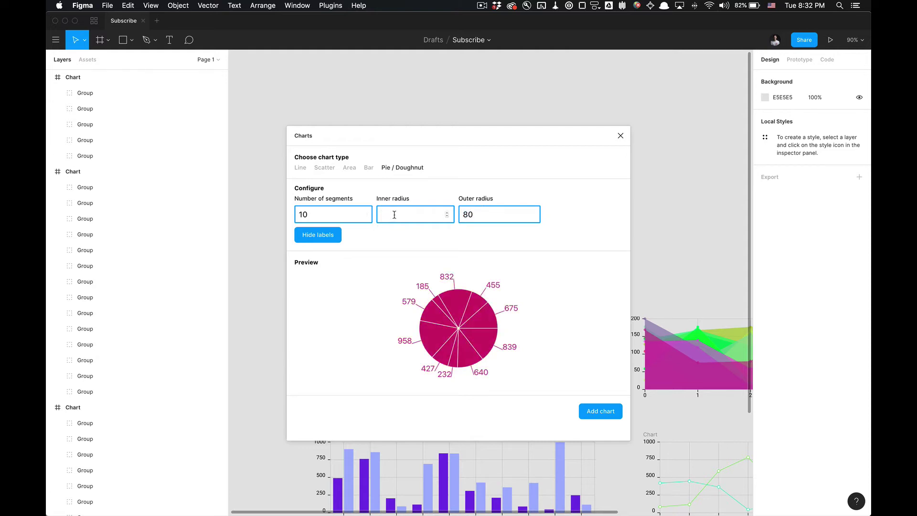
{"action": "type", "text": "32"}
{"action": "key", "text": "Tab"}
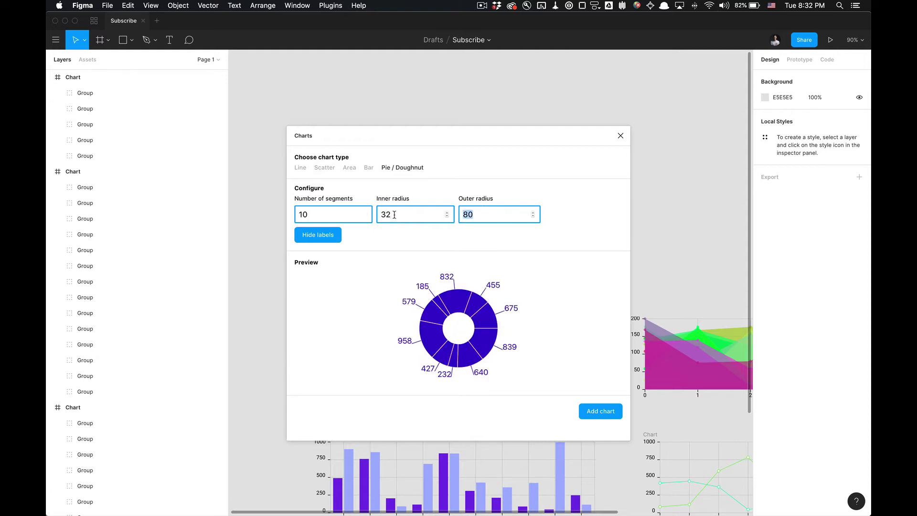
Try an outer radius of 30 for the doughnut chart
{"action": "left_click", "coordinate": [481, 212]}
{"action": "key", "text": "super+a"}
{"action": "key", "text": "BackSpace"}
{"action": "key", "text": "BackSpace"}
{"action": "type", "text": "30"}
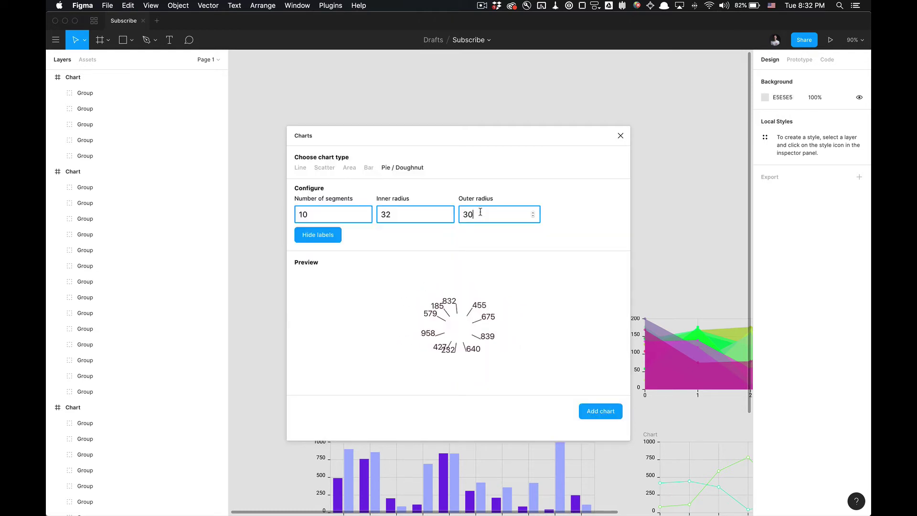
{"action": "key", "text": "BackSpace"}
{"action": "key", "text": "BackSpace"}
{"action": "type", "text": "30"}
{"action": "key", "text": "BackSpace"}
{"action": "key", "text": "BackSpace"}
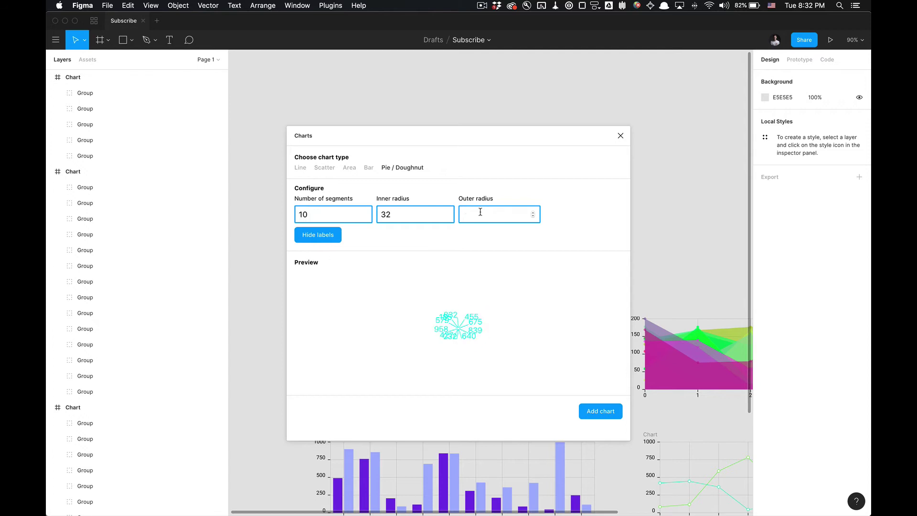
Set the doughnut chart's outer radius to 100
{"action": "type", "text": "100"}
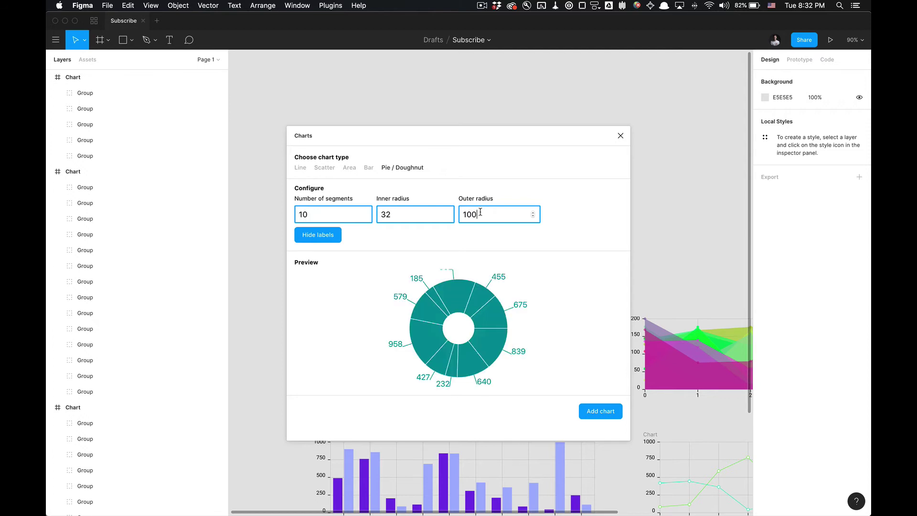
{"action": "key", "text": "BackSpace"}
{"action": "key", "text": "BackSpace"}
{"action": "key", "text": "BackSpace"}
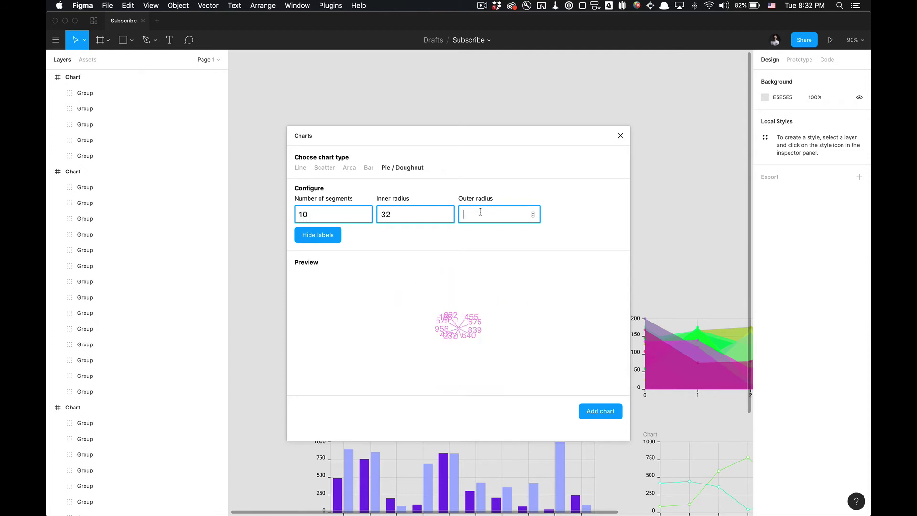
{"action": "type", "text": "10"}
{"action": "key", "text": "BackSpace"}
{"action": "type", "text": "00"}
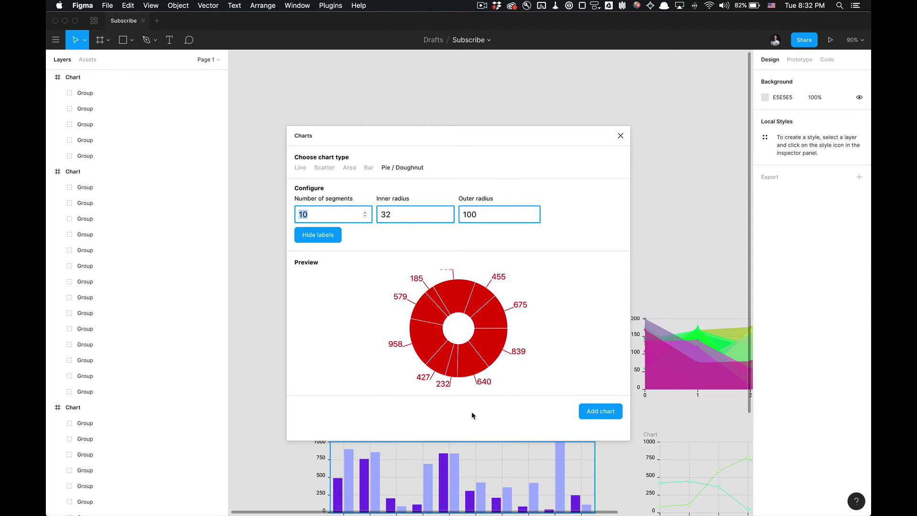
Try the doughnut chart with 5 segments, and set its number of segments to 20
{"action": "key", "text": "BackSpace"}
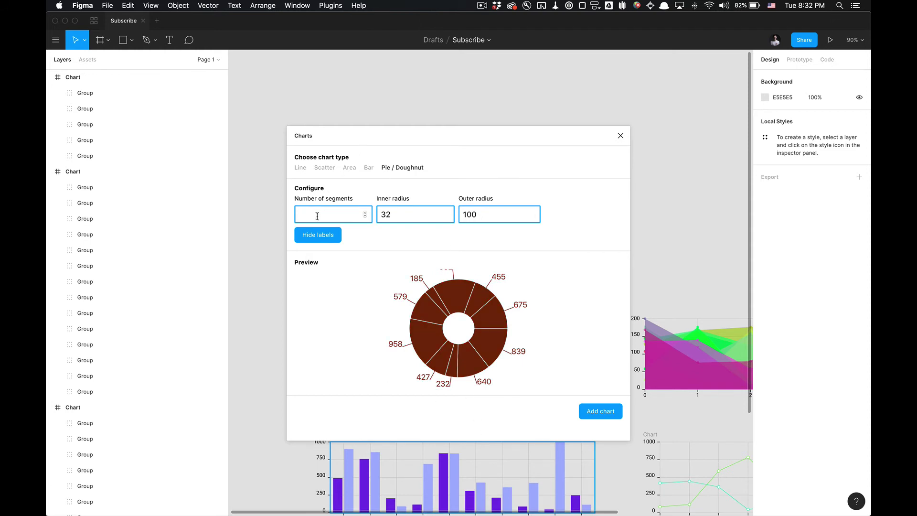
{"action": "type", "text": "50"}
{"action": "key", "text": "BackSpace"}
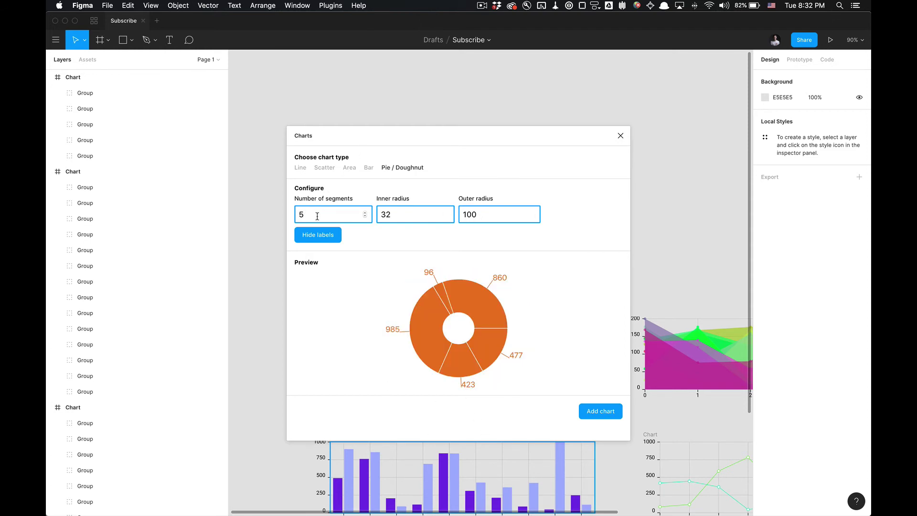
{"action": "type", "text": "20"}
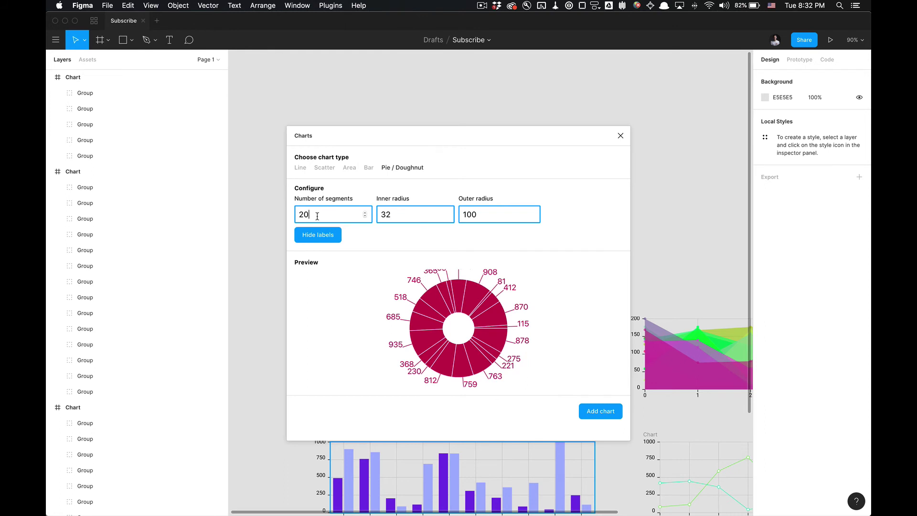
Try the doughnut chart without labels, re-enter 20 as its number of segments, and show the labels again
{"action": "left_click", "coordinate": [322, 238]}
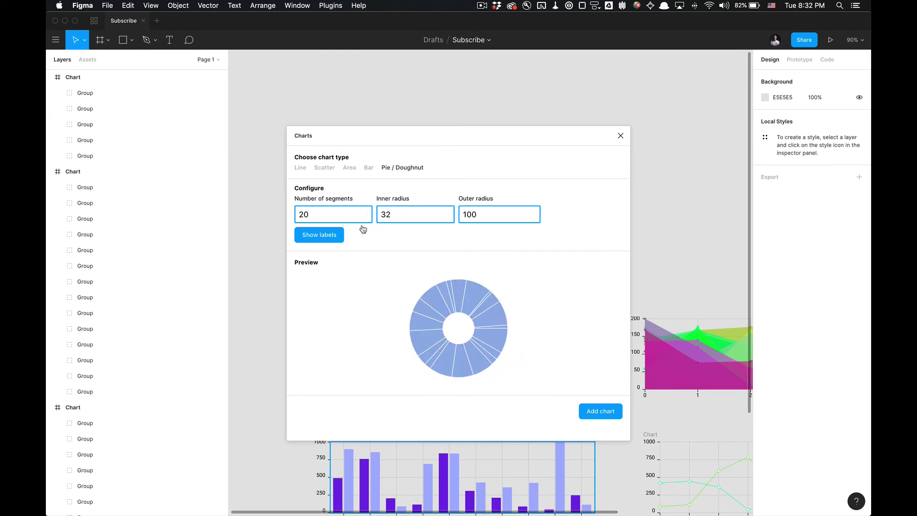
{"action": "left_click", "coordinate": [350, 214]}
{"action": "key", "text": "BackSpace"}
{"action": "key", "text": "BackSpace"}
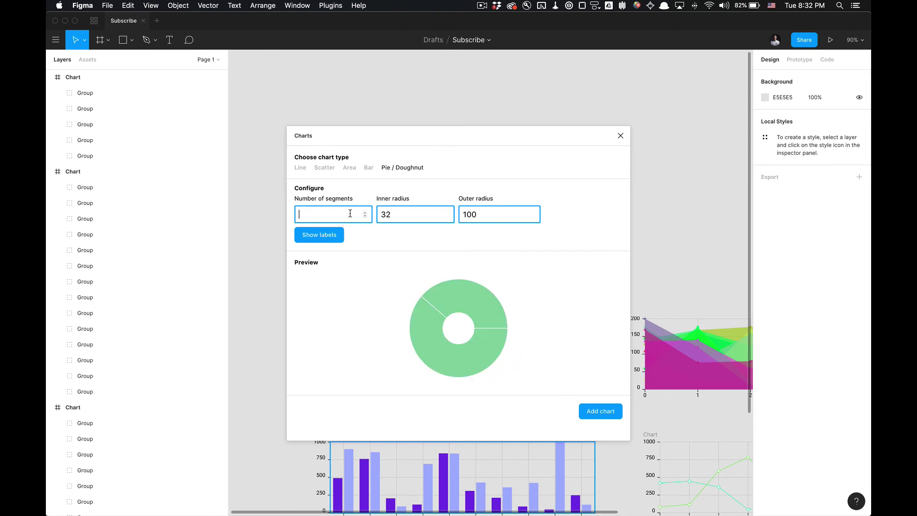
{"action": "type", "text": "20"}
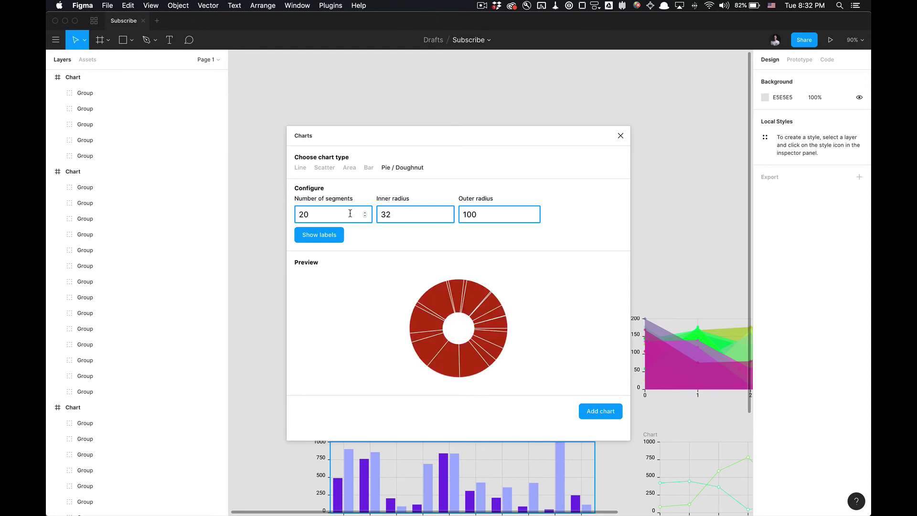
{"action": "left_click", "coordinate": [333, 236]}
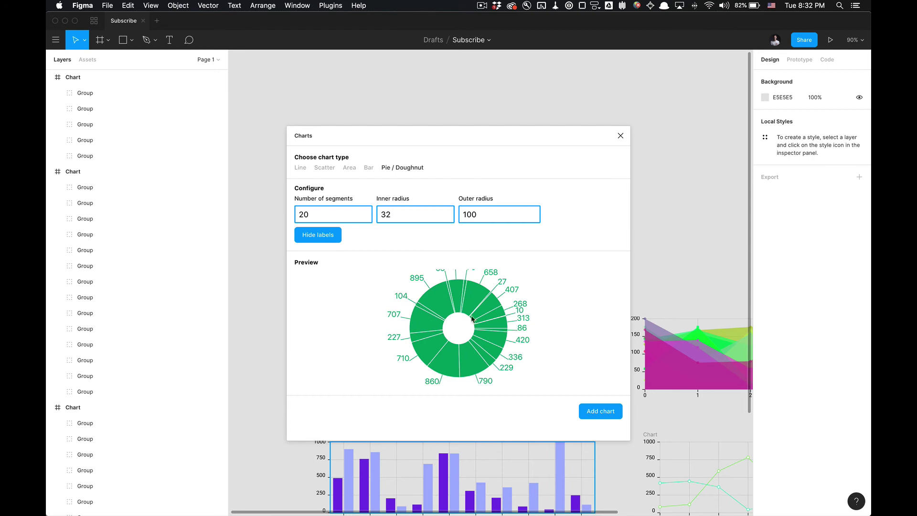
Add the doughnut chart to the canvas and move it out of the bar chart to the empty space below the line chart
{"action": "left_click", "coordinate": [602, 410]}
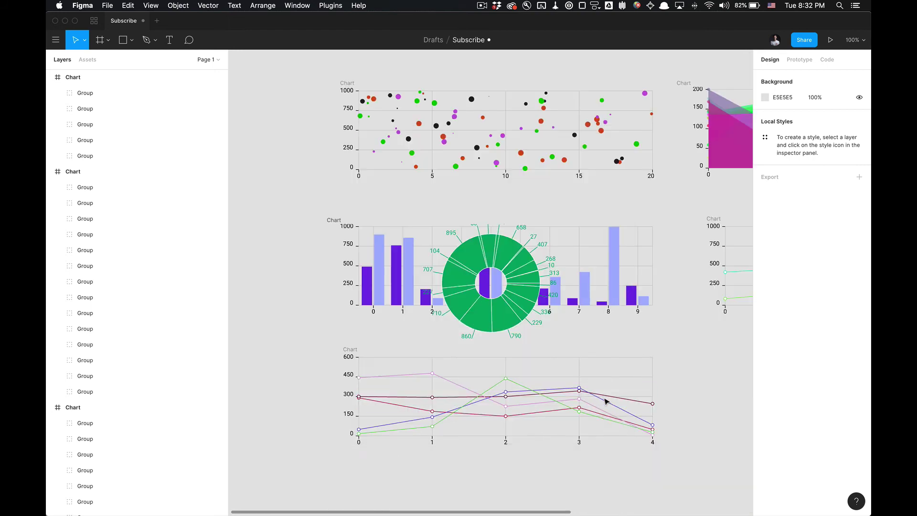
{"action": "scroll", "coordinate": [595, 334], "scroll_direction": "down", "scroll_amount": 1}
{"action": "left_click", "coordinate": [532, 296]}
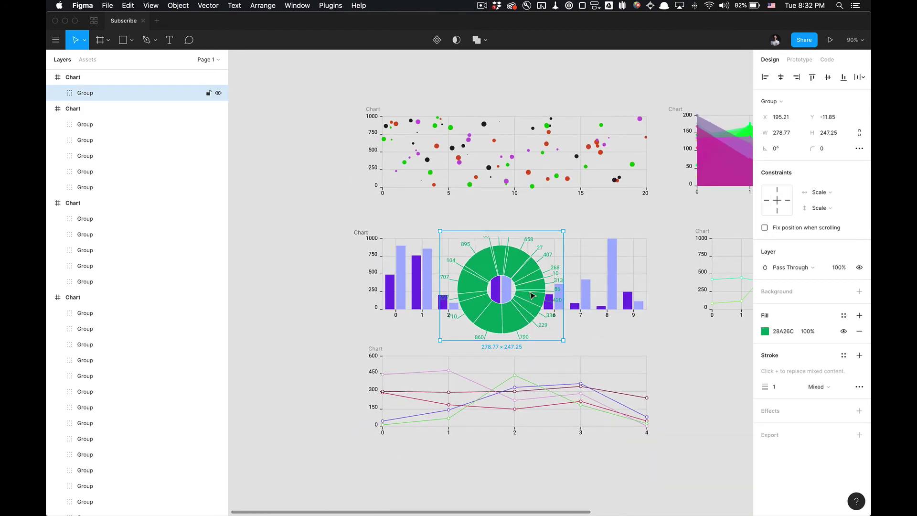
{"action": "left_click_drag", "start_coordinate": [533, 295], "coordinate": [530, 444]}
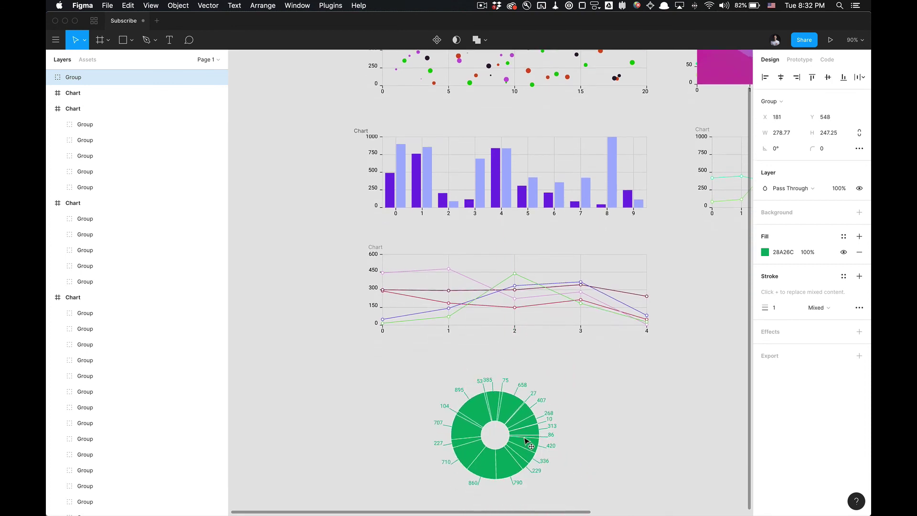
{"action": "left_click", "coordinate": [616, 371]}
Look over the scatter, area, bar, line and doughnut charts arranged on the canvas
{"action": "scroll", "coordinate": [616, 371], "scroll_direction": "down", "scroll_amount": 1}
{"action": "scroll", "coordinate": [617, 371], "scroll_direction": "right", "scroll_amount": 1}
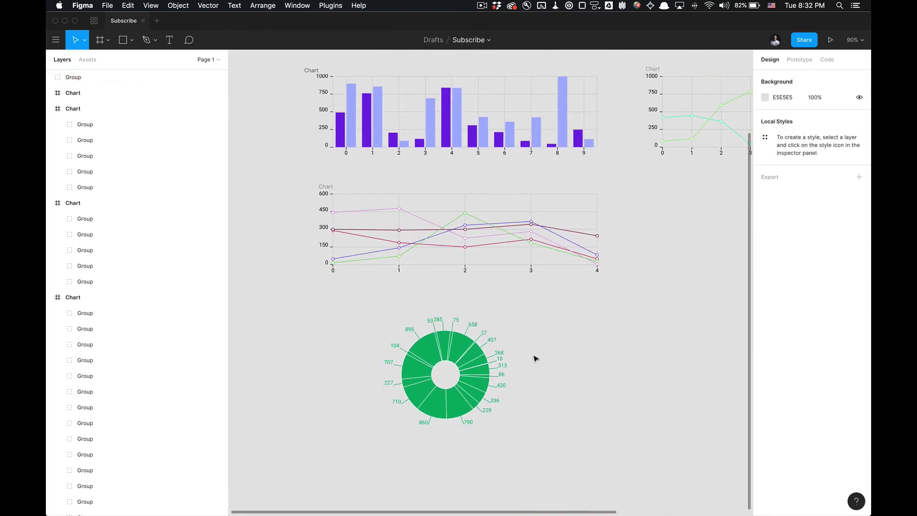
{"action": "left_click", "coordinate": [471, 352]}
{"action": "left_click", "coordinate": [561, 323]}
{"action": "scroll", "coordinate": [556, 322], "scroll_direction": "down", "scroll_amount": 1}
{"action": "left_click_drag", "start_coordinate": [559, 323], "coordinate": [556, 422]}
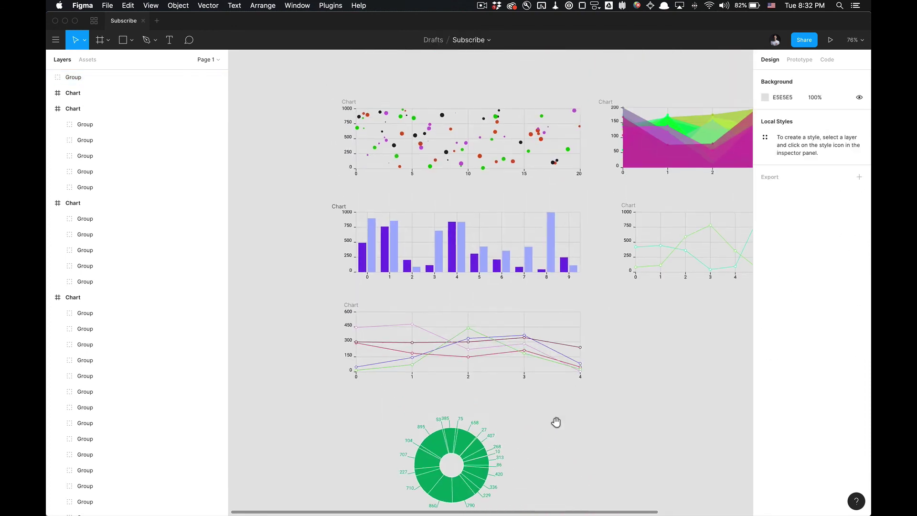
{"action": "scroll", "coordinate": [458, 105], "scroll_direction": "right", "scroll_amount": 3}
{"action": "scroll", "coordinate": [458, 105], "scroll_direction": "up", "scroll_amount": 1}
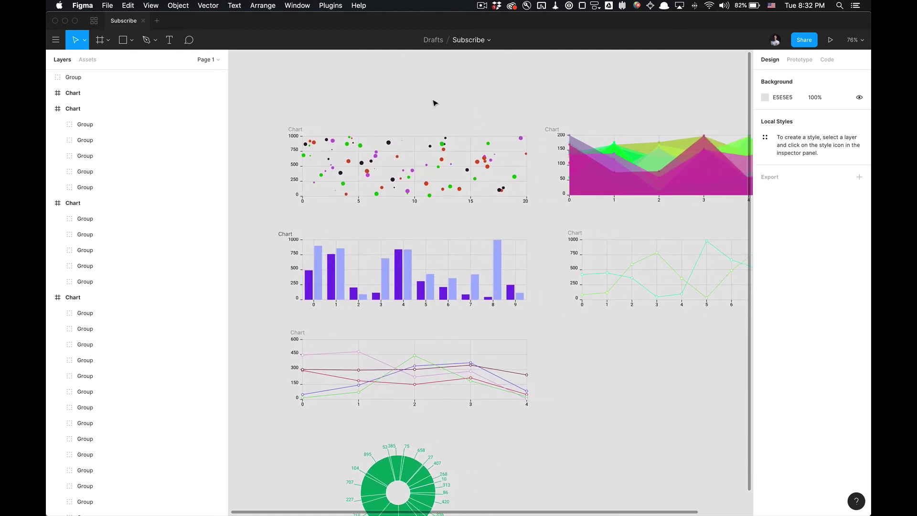